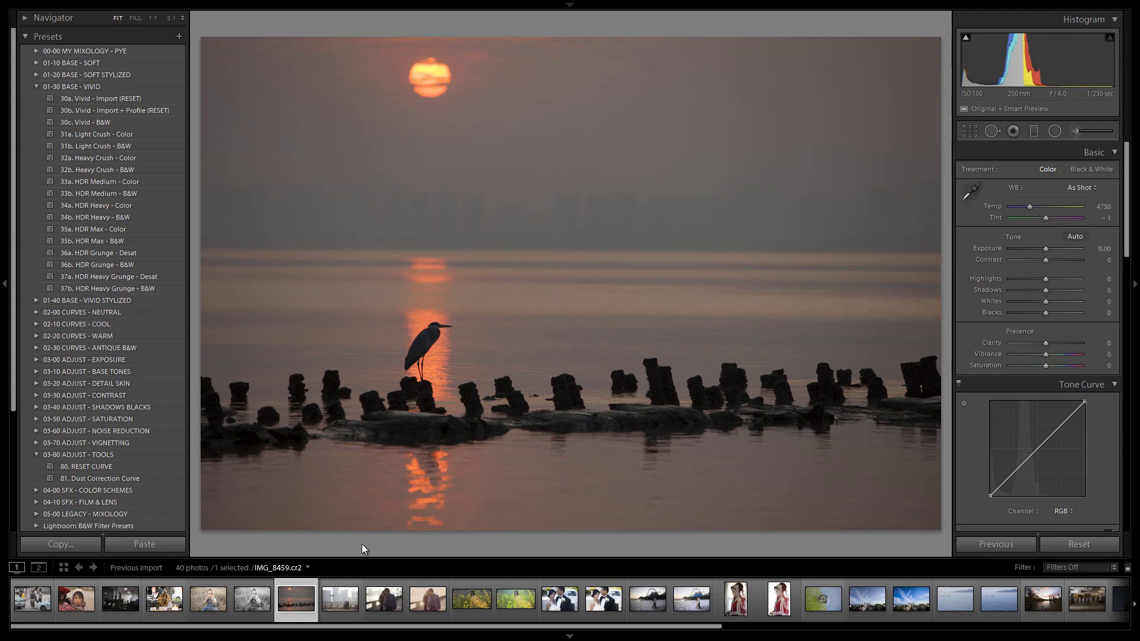
Show the info overlay with the heron photo's camera and exposure details
{"action": "key", "text": "i"}
{"action": "left_click", "coordinate": [140, 110]}
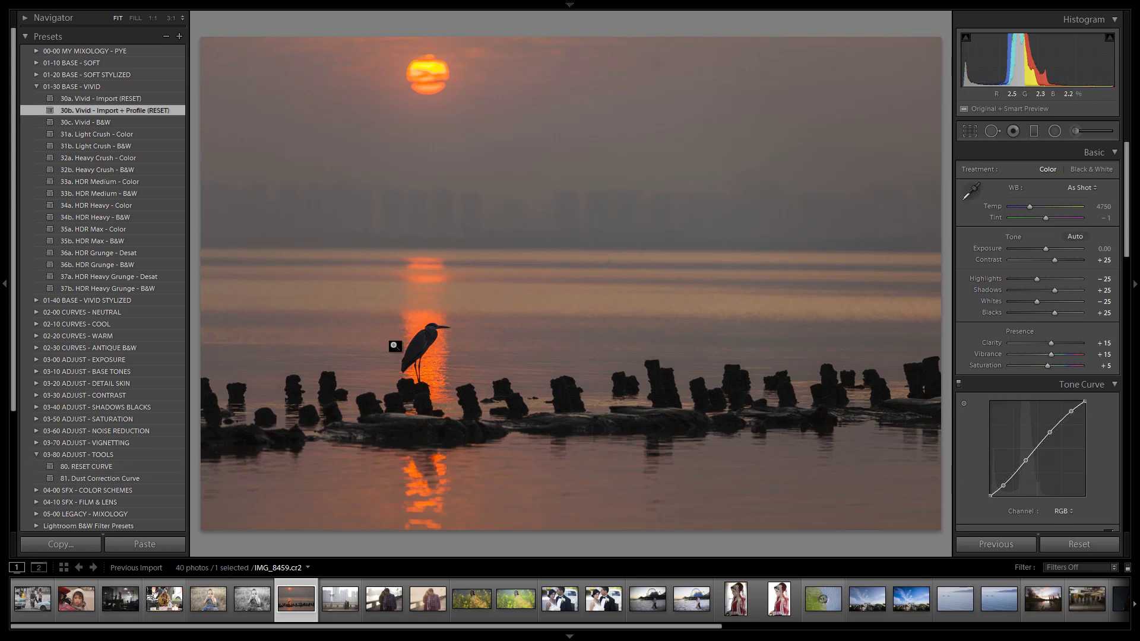
{"action": "left_click", "coordinate": [115, 134]}
{"action": "left_click", "coordinate": [116, 145]}
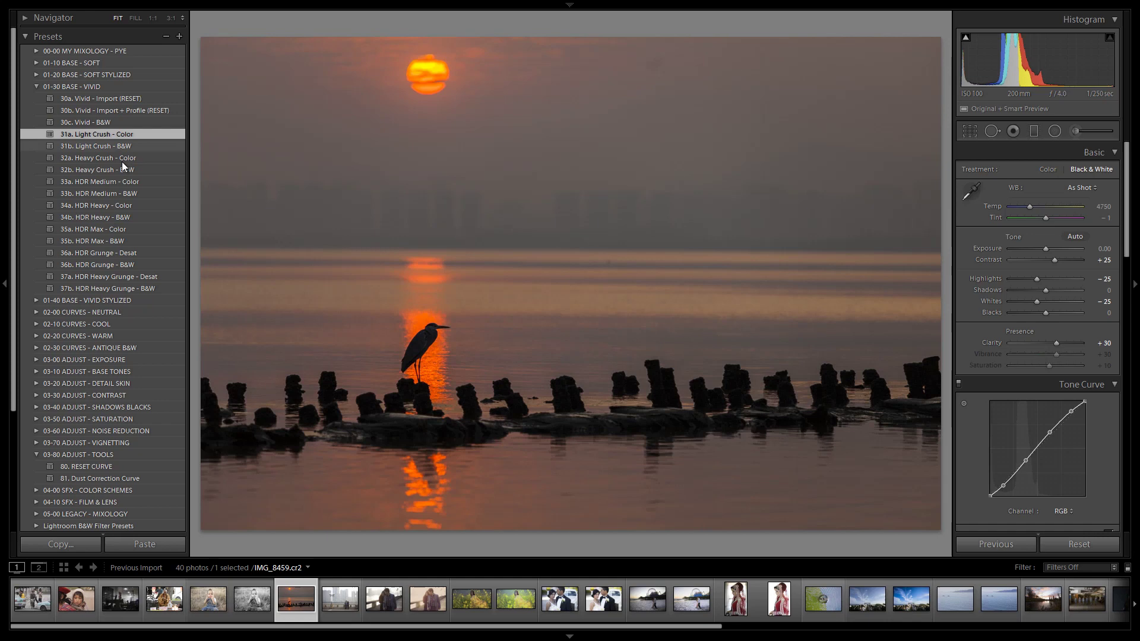
{"action": "left_click", "coordinate": [130, 182]}
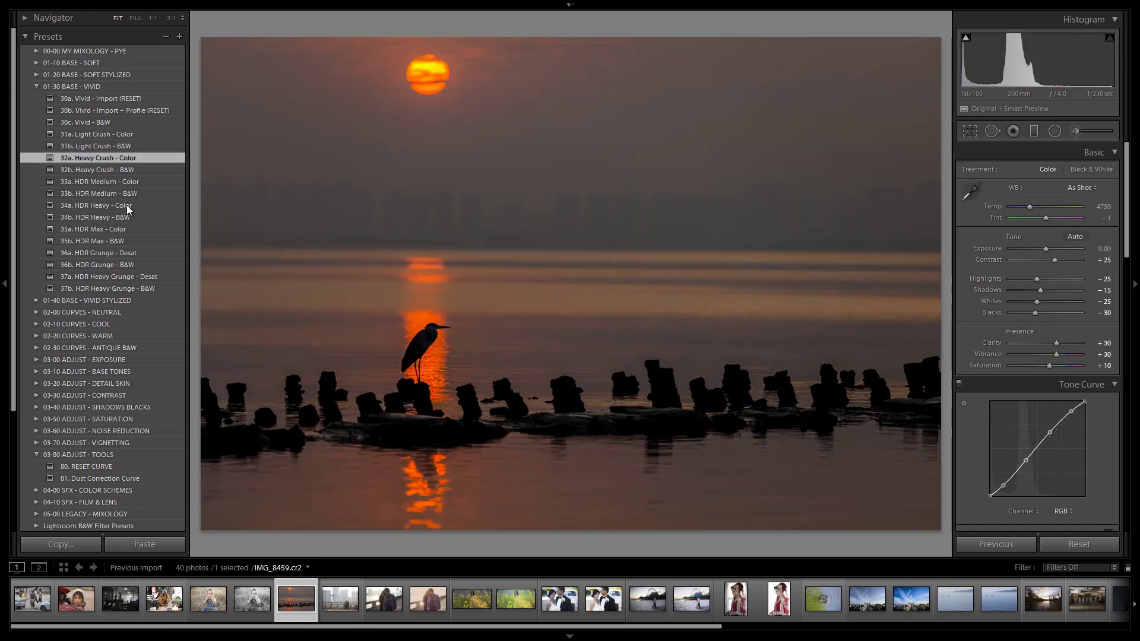
{"action": "left_click", "coordinate": [122, 242]}
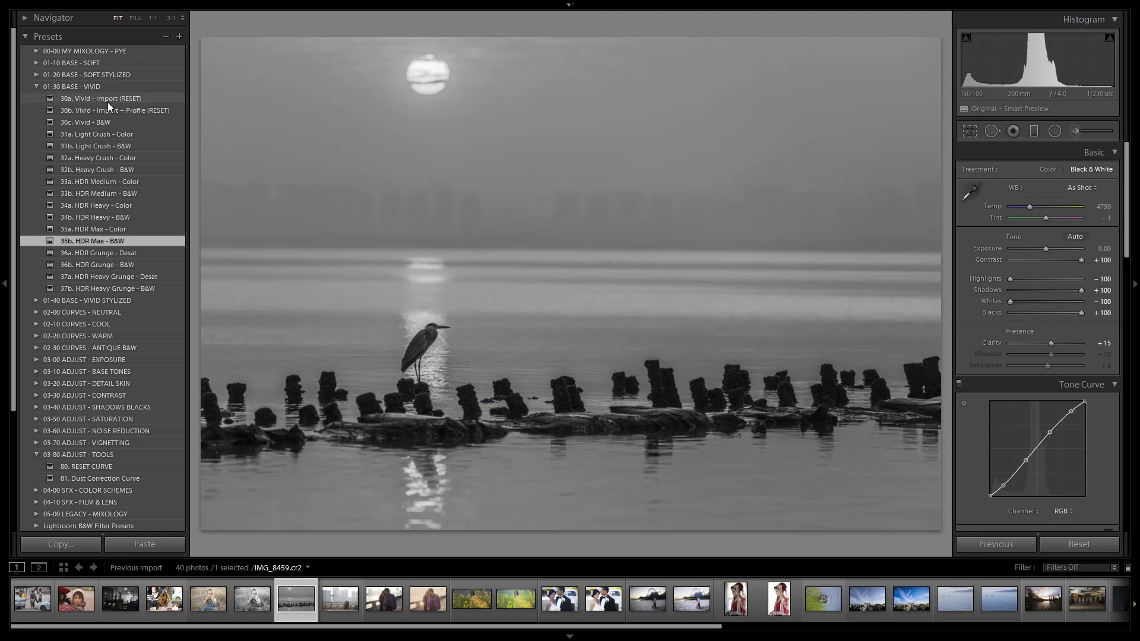
{"action": "left_click", "coordinate": [132, 207]}
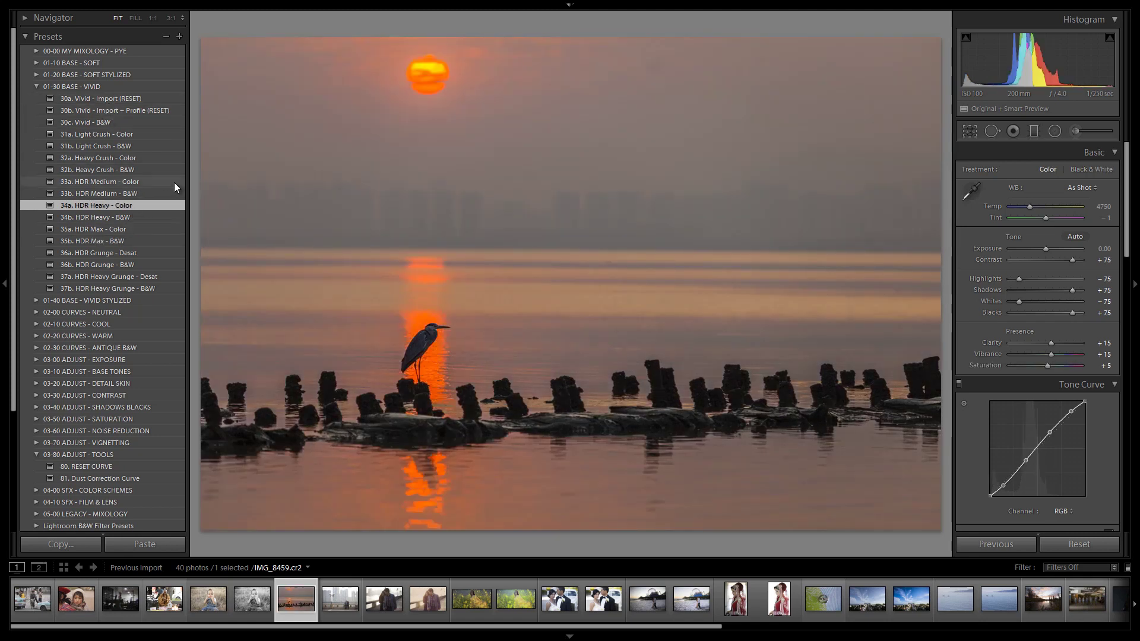
{"action": "left_click", "coordinate": [131, 110]}
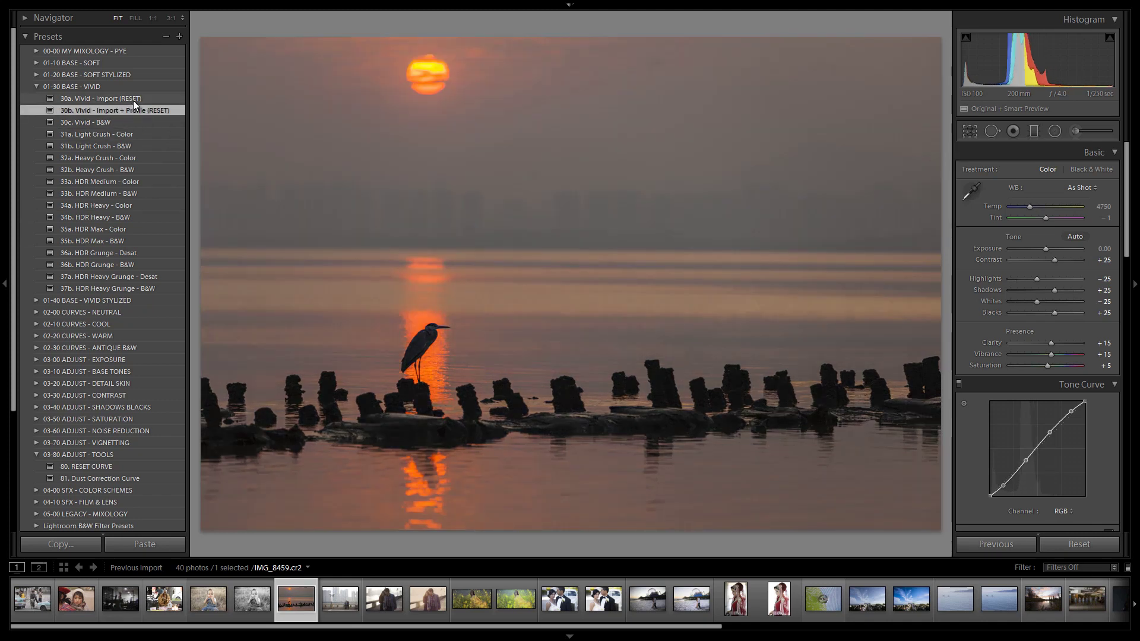
{"action": "left_click", "coordinate": [131, 100]}
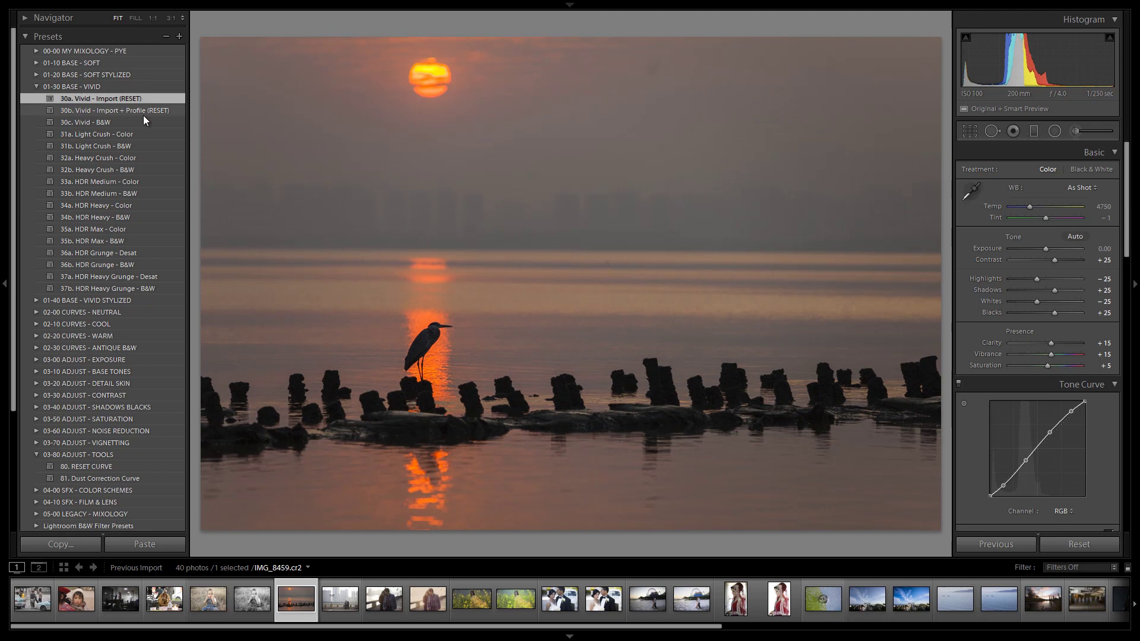
{"action": "left_click", "coordinate": [143, 113]}
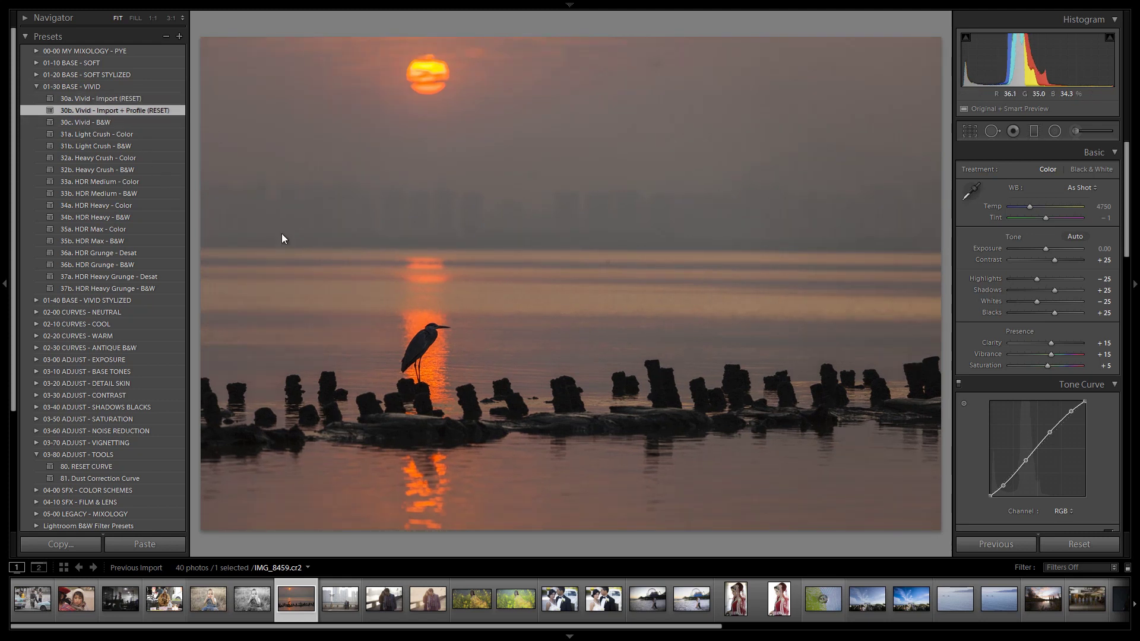
Apply 81. Dust Correction Curve to reveal dust and heal the first spot on the horizon band
{"action": "left_click", "coordinate": [107, 477]}
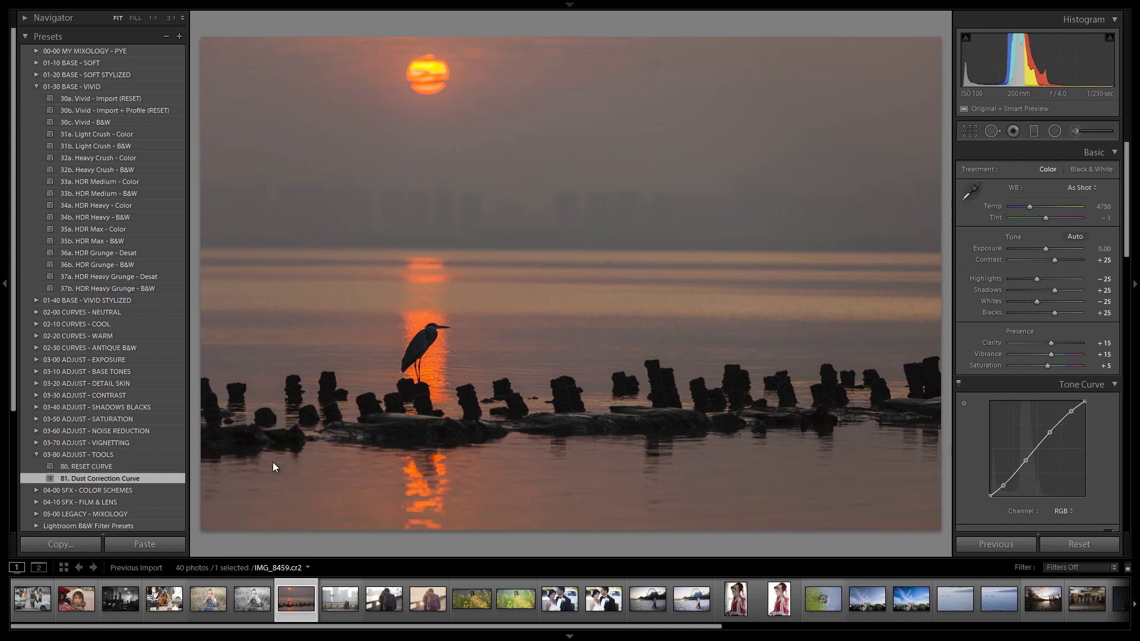
{"action": "left_click", "coordinate": [999, 135]}
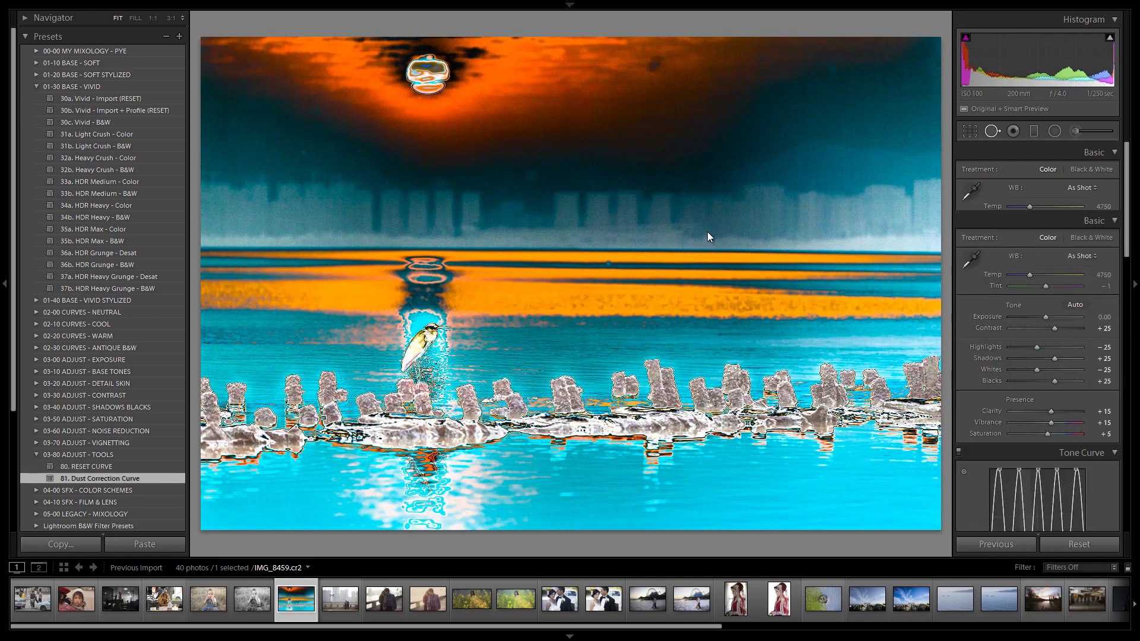
{"action": "left_click", "coordinate": [608, 261]}
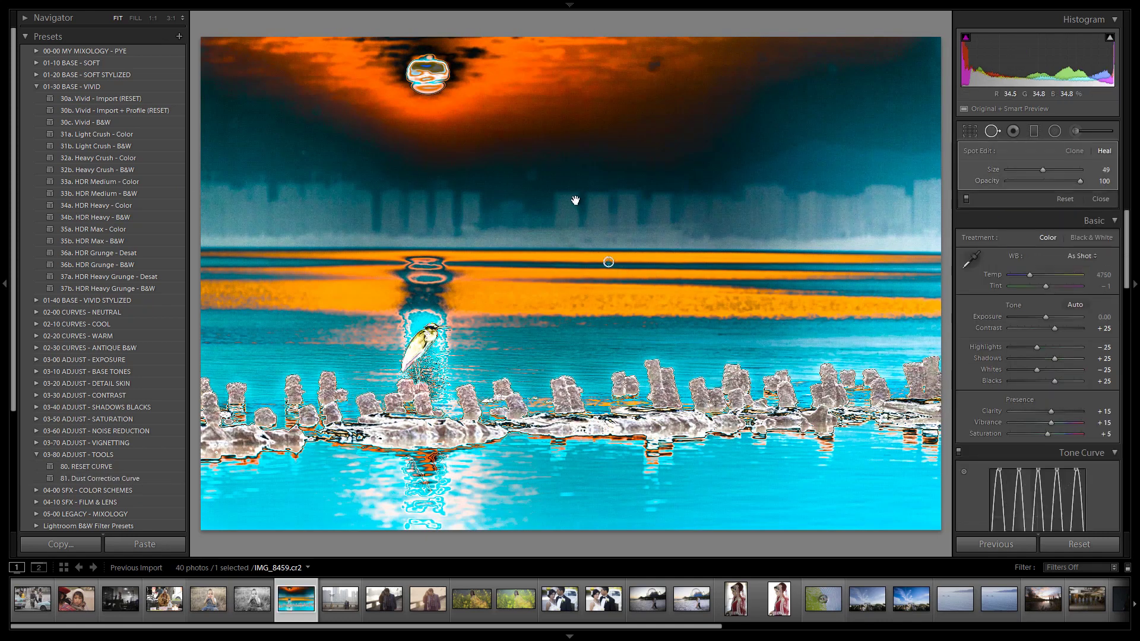
Heal the remaining dust specks across the upper and right sky, then finish spot removal
{"action": "left_click", "coordinate": [531, 174]}
{"action": "scroll", "coordinate": [301, 152], "scroll_direction": "down", "scroll_amount": 3}
{"action": "left_click", "coordinate": [303, 152]}
{"action": "key", "text": "Escape"}
{"action": "left_click", "coordinate": [318, 112]}
{"action": "left_click", "coordinate": [657, 63]}
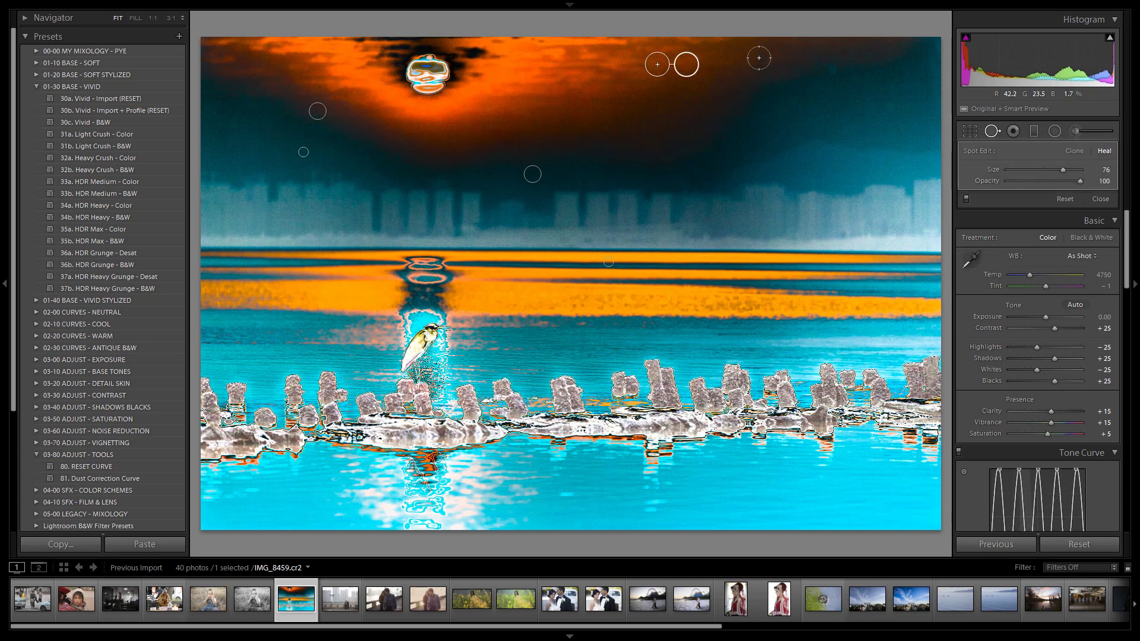
{"action": "left_click", "coordinate": [761, 57]}
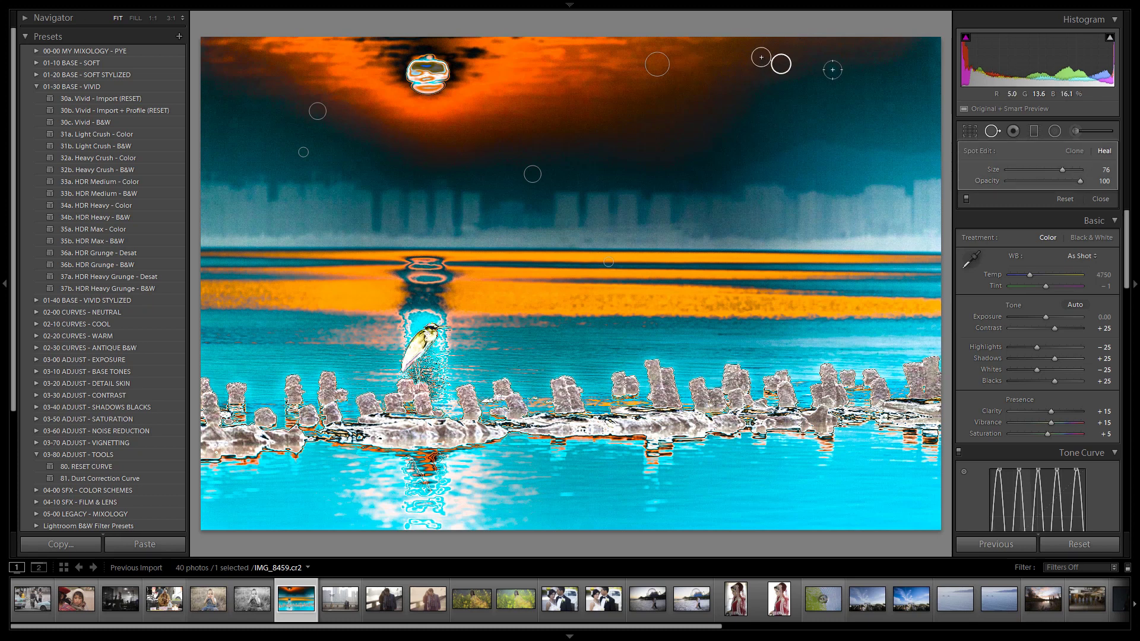
{"action": "left_click", "coordinate": [832, 70]}
{"action": "left_click", "coordinate": [998, 133]}
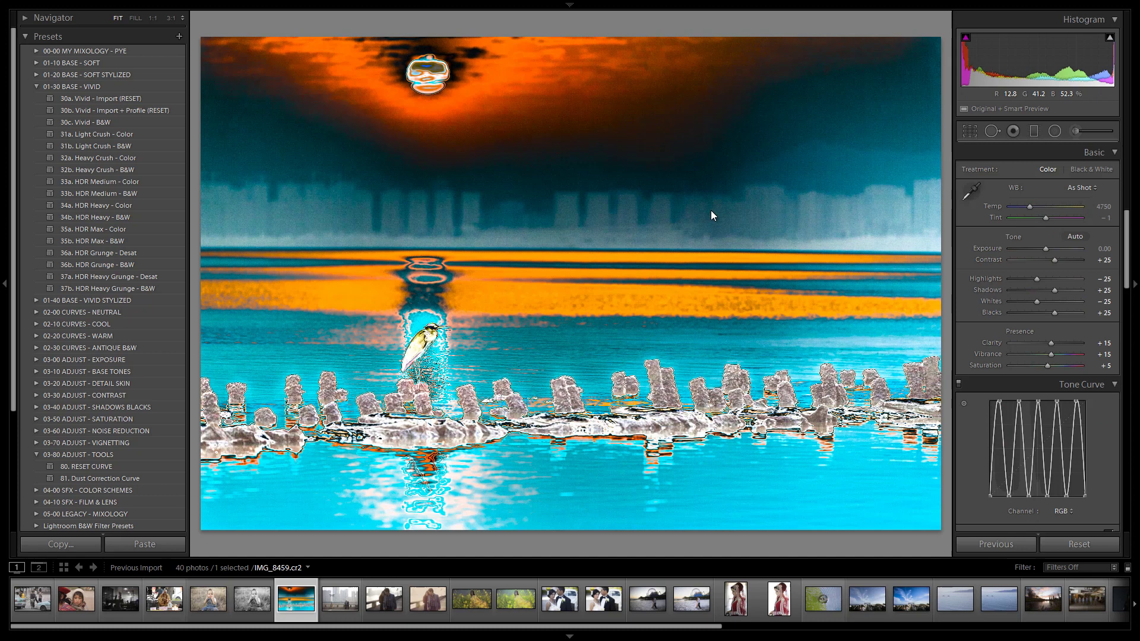
Reset the curve with 80. RESET CURVE and apply 03a. Neutral Punch - Standard from 02-00 CURVES - NEUTRAL
{"action": "left_click", "coordinate": [101, 466]}
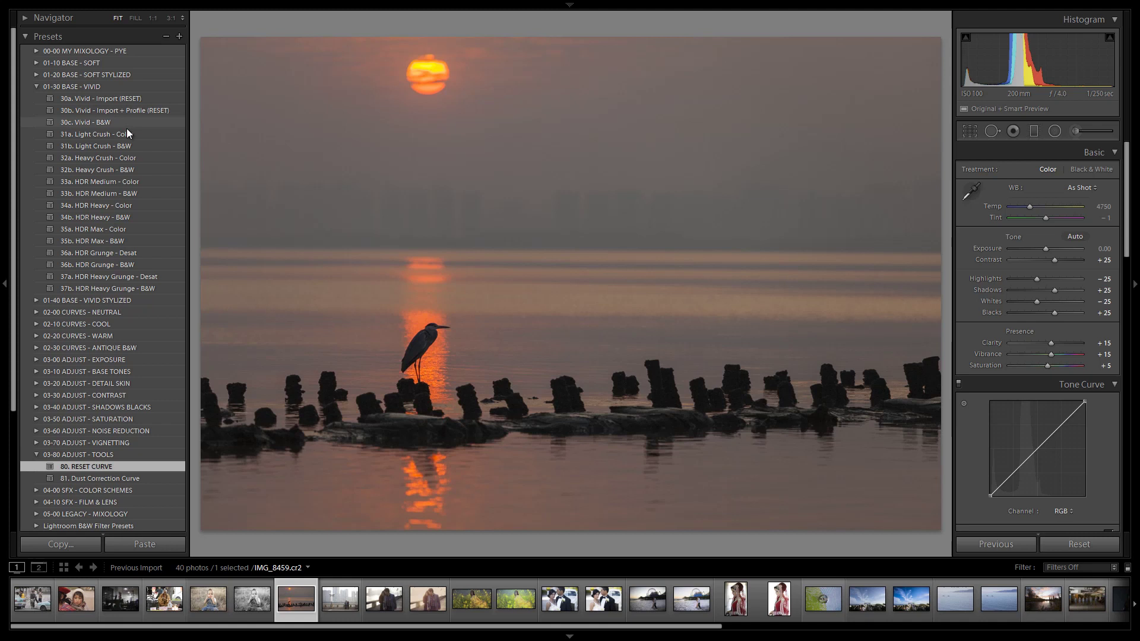
{"action": "left_click", "coordinate": [37, 310]}
{"action": "scroll", "coordinate": [87, 338], "scroll_direction": "down", "scroll_amount": 3}
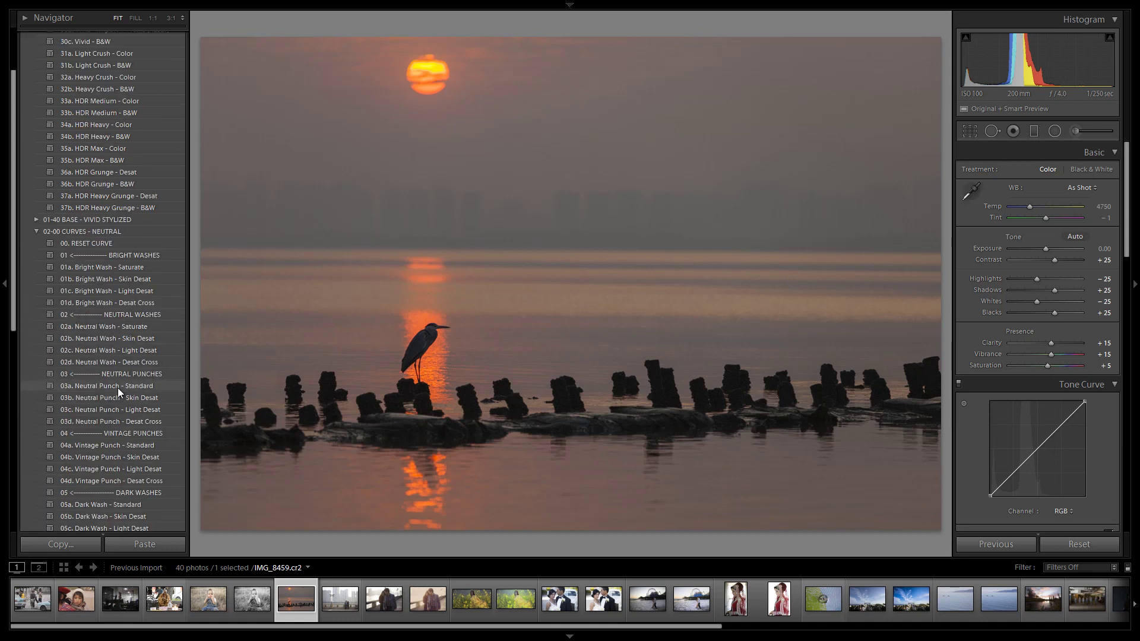
{"action": "left_click", "coordinate": [110, 387]}
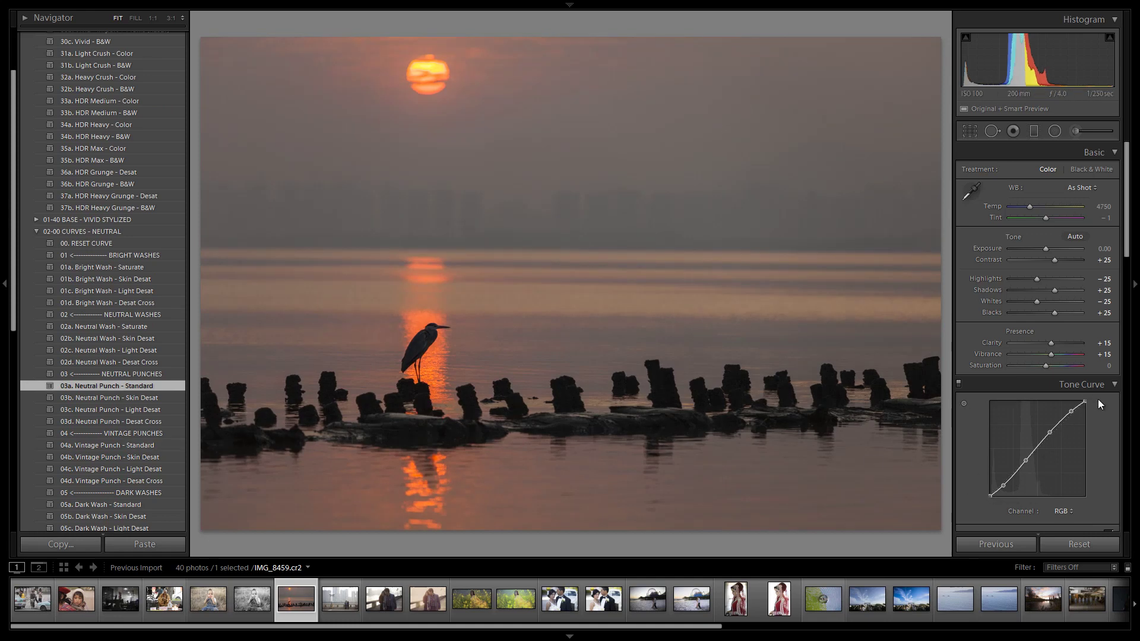
{"action": "left_click", "coordinate": [59, 232]}
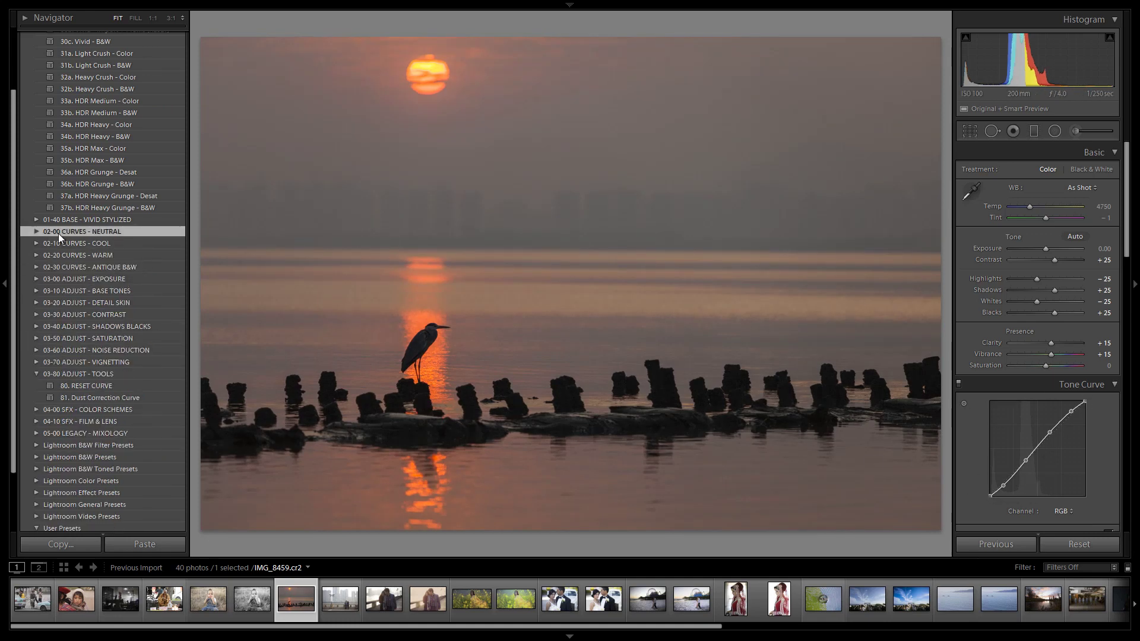
{"action": "scroll", "coordinate": [85, 255], "scroll_direction": "up", "scroll_amount": 3}
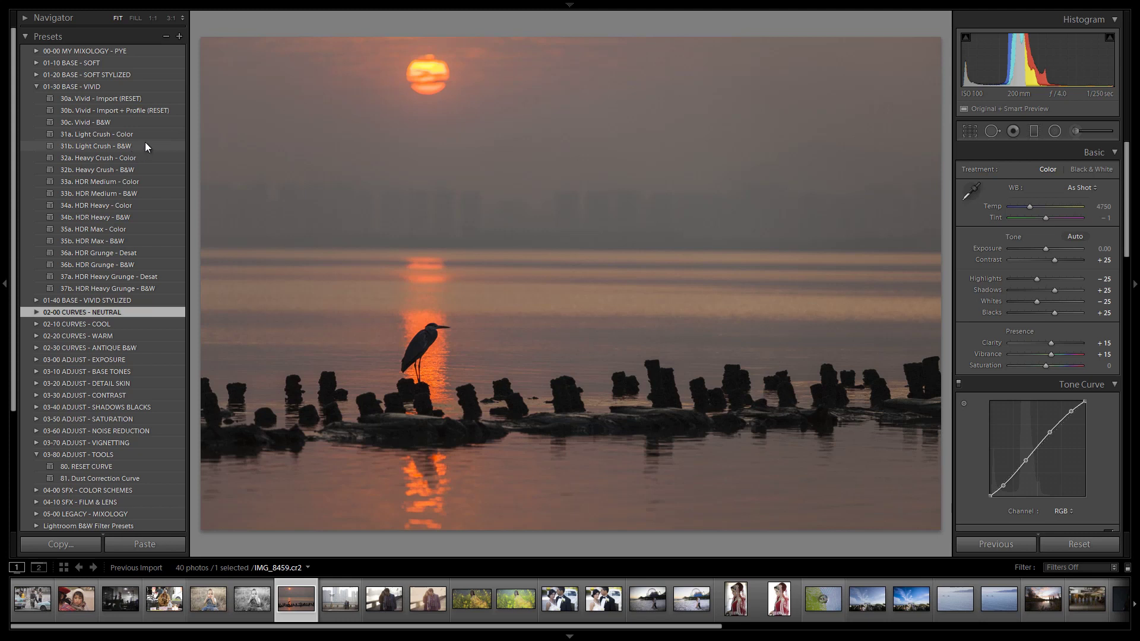
Try 30c. Vivid - B&W and 31b. Light Crush - B&W, then settle on 32b. Heavy Crush - B&W
{"action": "left_click", "coordinate": [120, 123]}
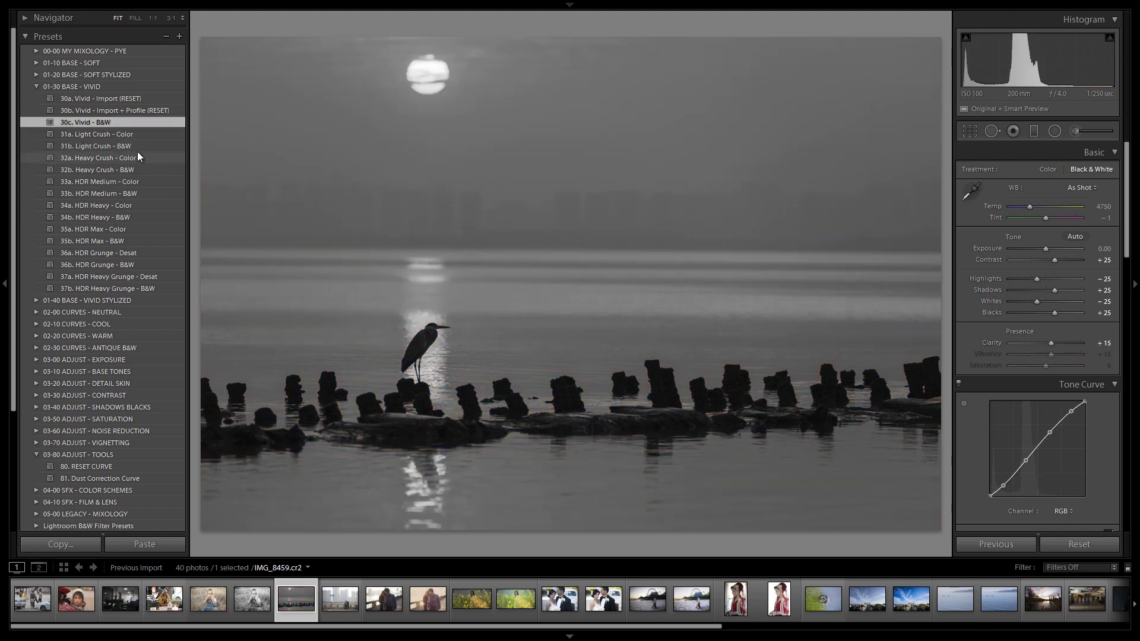
{"action": "left_click", "coordinate": [130, 148]}
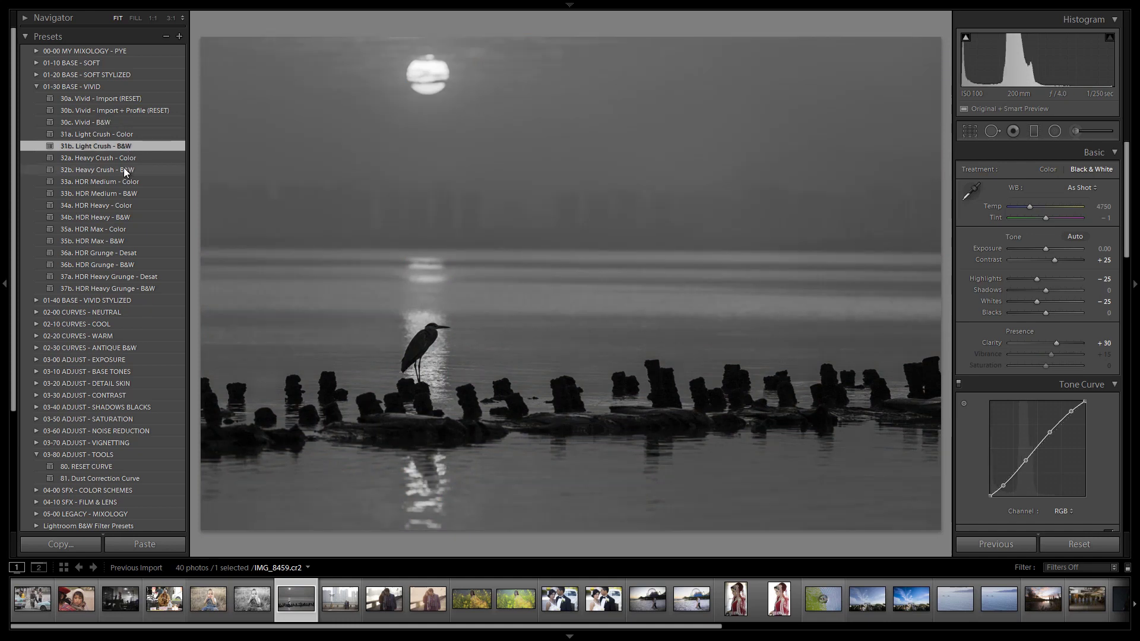
{"action": "left_click", "coordinate": [124, 168]}
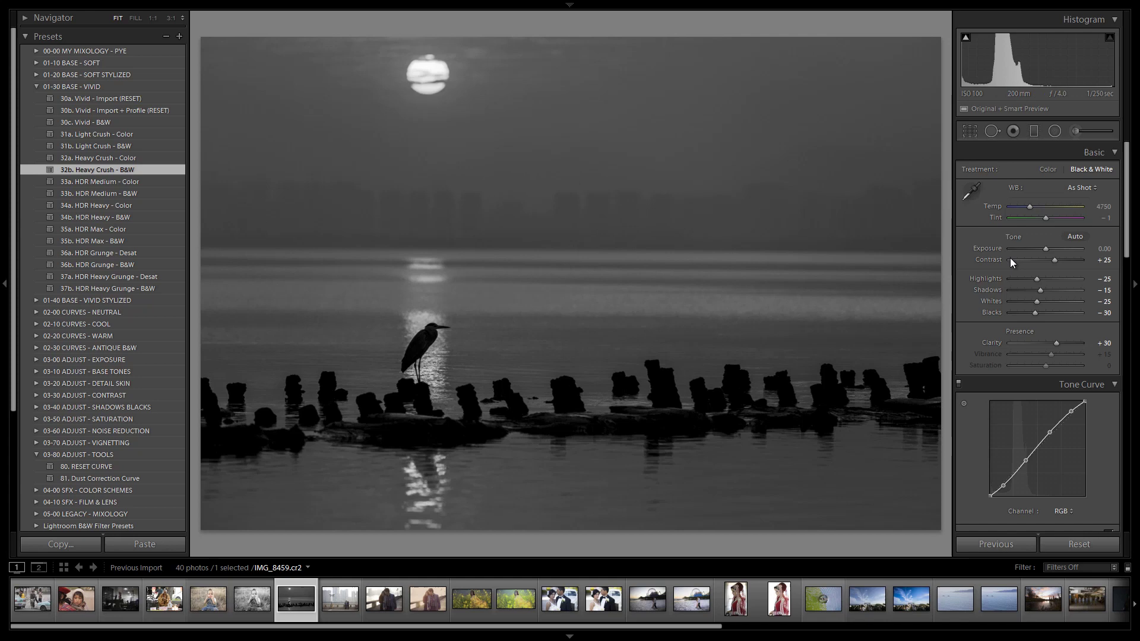
Raise Exposure to +0.67, compare Light and Heavy Crush B&W, ending on 32b. Heavy Crush - B&W
{"action": "left_click_drag", "start_coordinate": [1043, 249], "coordinate": [1051, 250]}
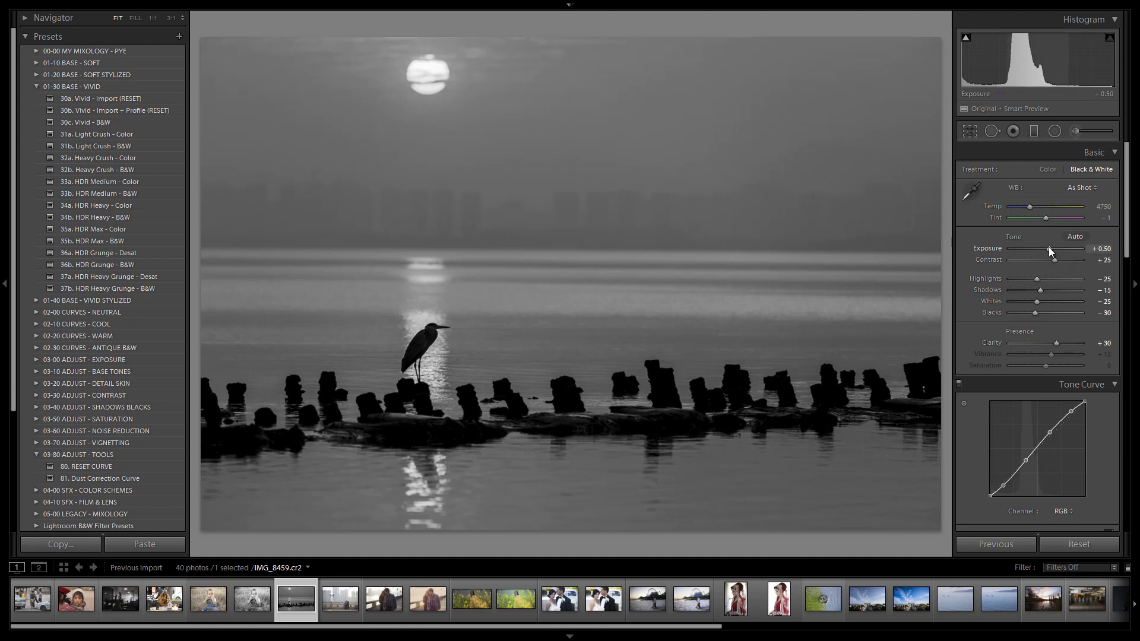
{"action": "key", "text": "Up"}
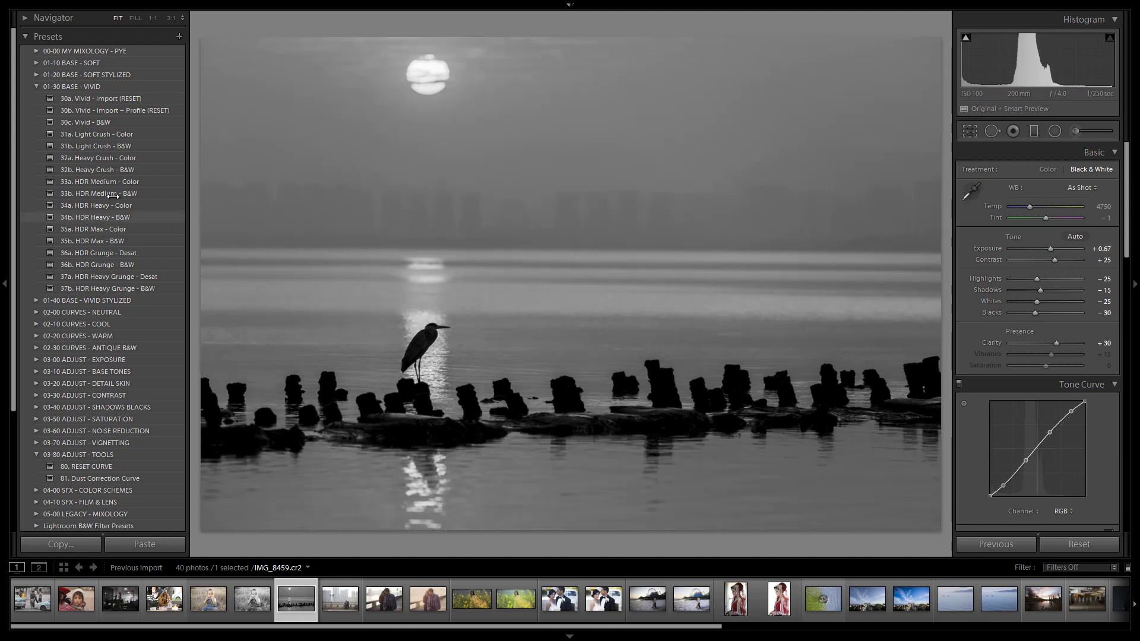
{"action": "left_click", "coordinate": [116, 146]}
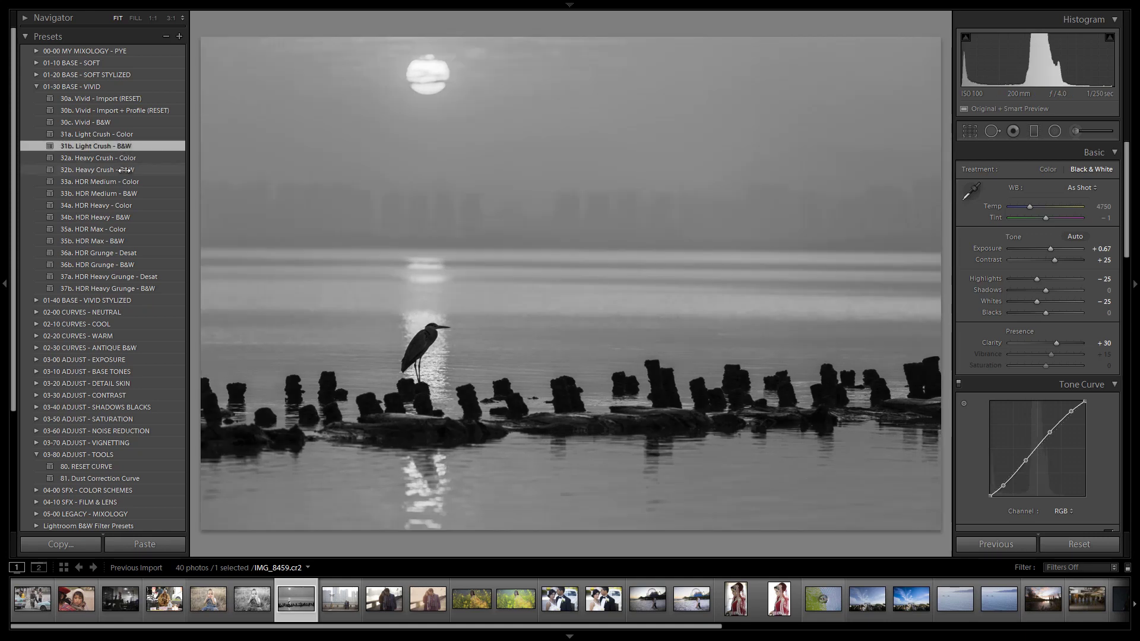
{"action": "left_click", "coordinate": [123, 170]}
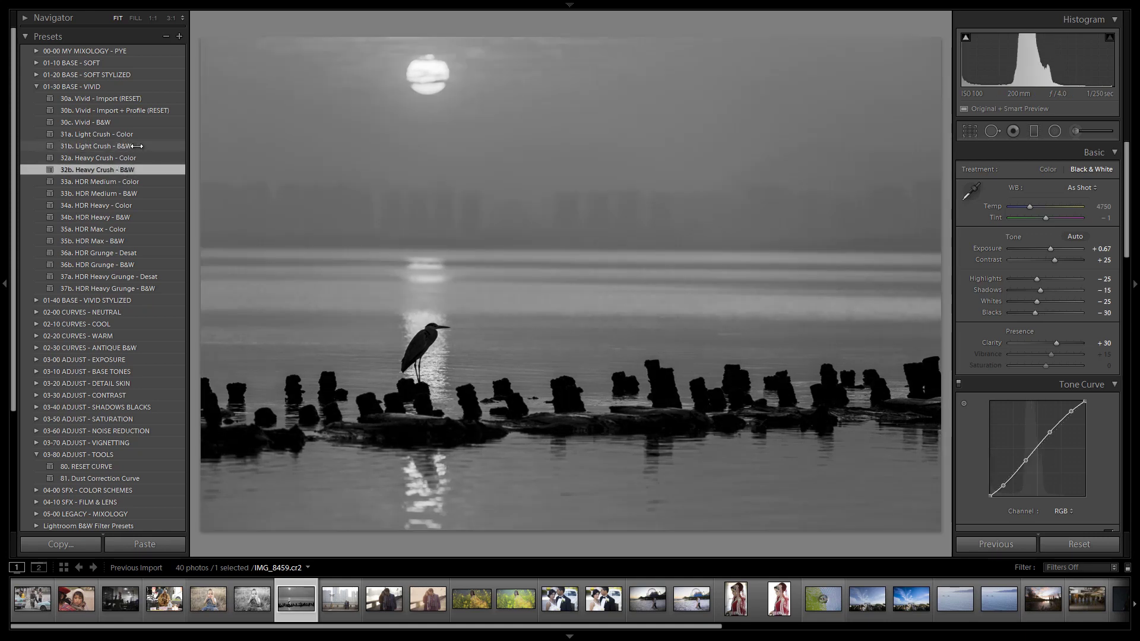
{"action": "left_click", "coordinate": [136, 146]}
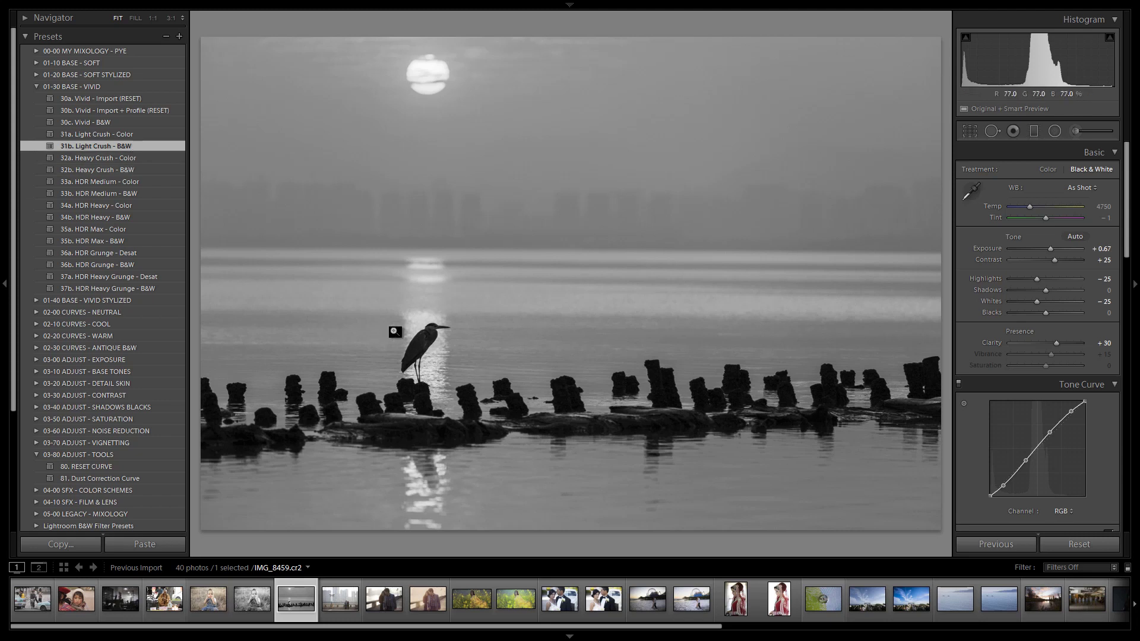
{"action": "left_click", "coordinate": [141, 169]}
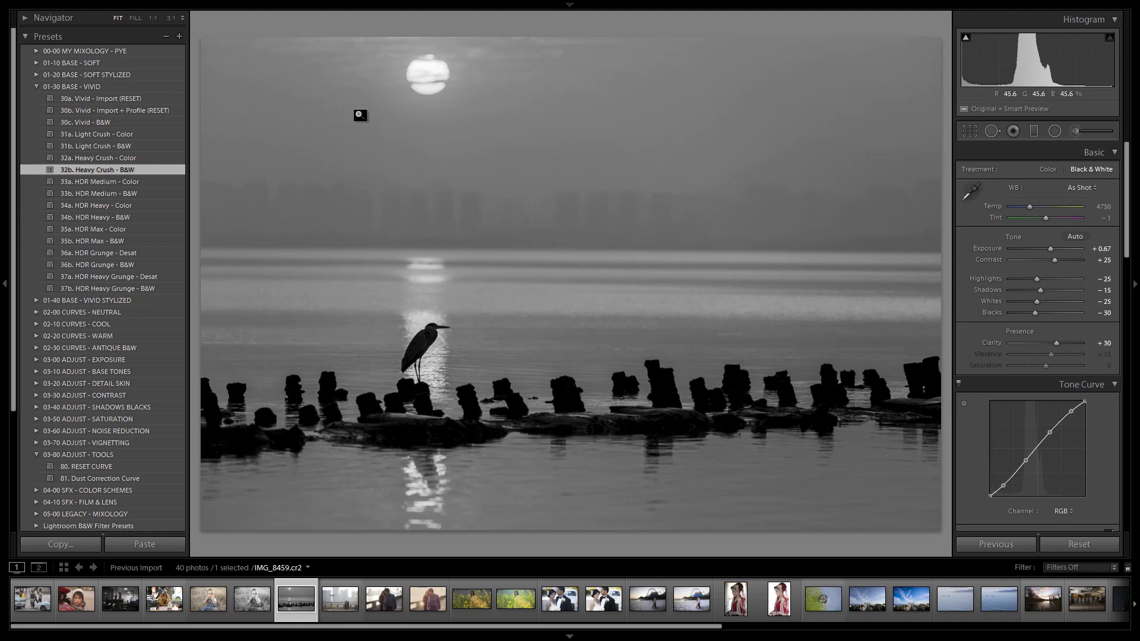
Add a straight 03 Burn (Darken) gradient down from the top over the sky at -0.40 exposure
{"action": "left_click", "coordinate": [1033, 133]}
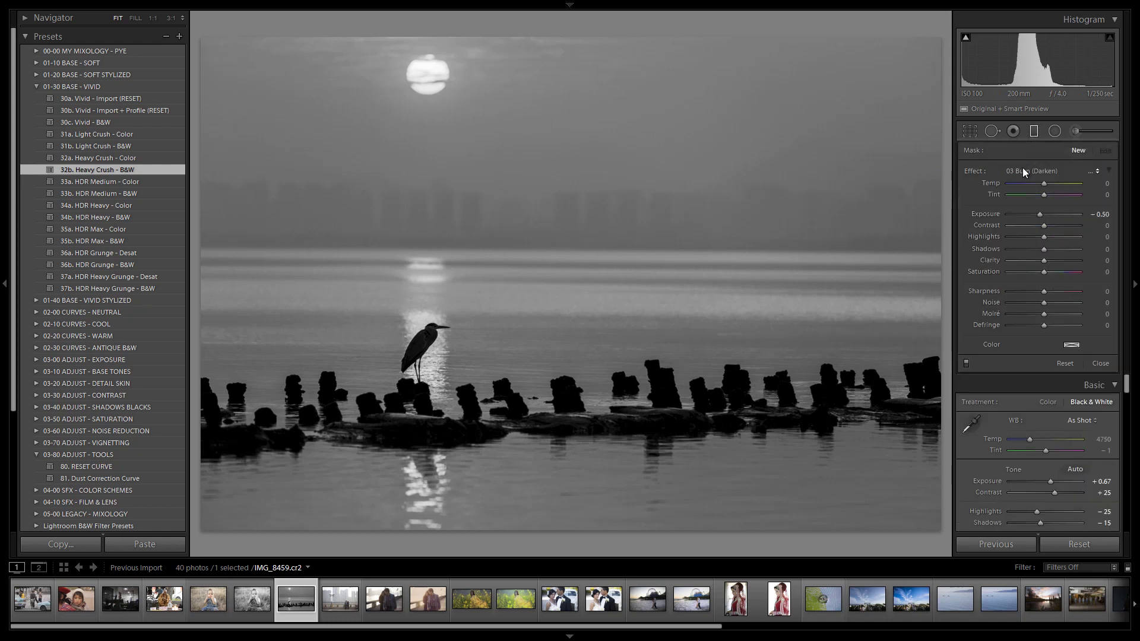
{"action": "key", "text": "shift"}
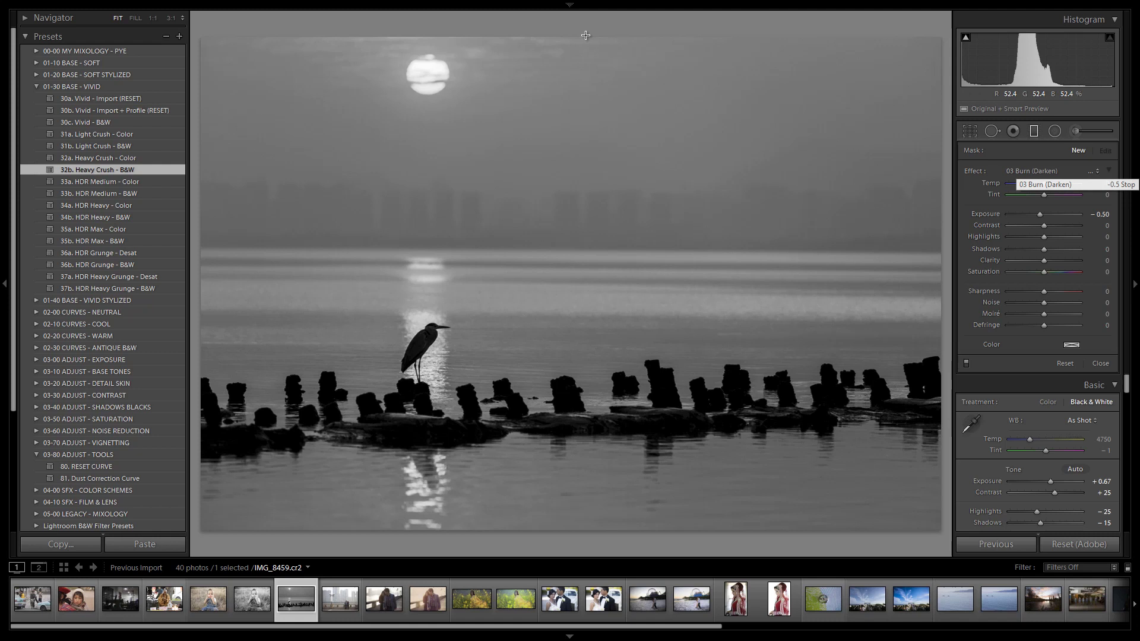
{"action": "left_click_drag", "start_coordinate": [577, 29], "coordinate": [579, 298]}
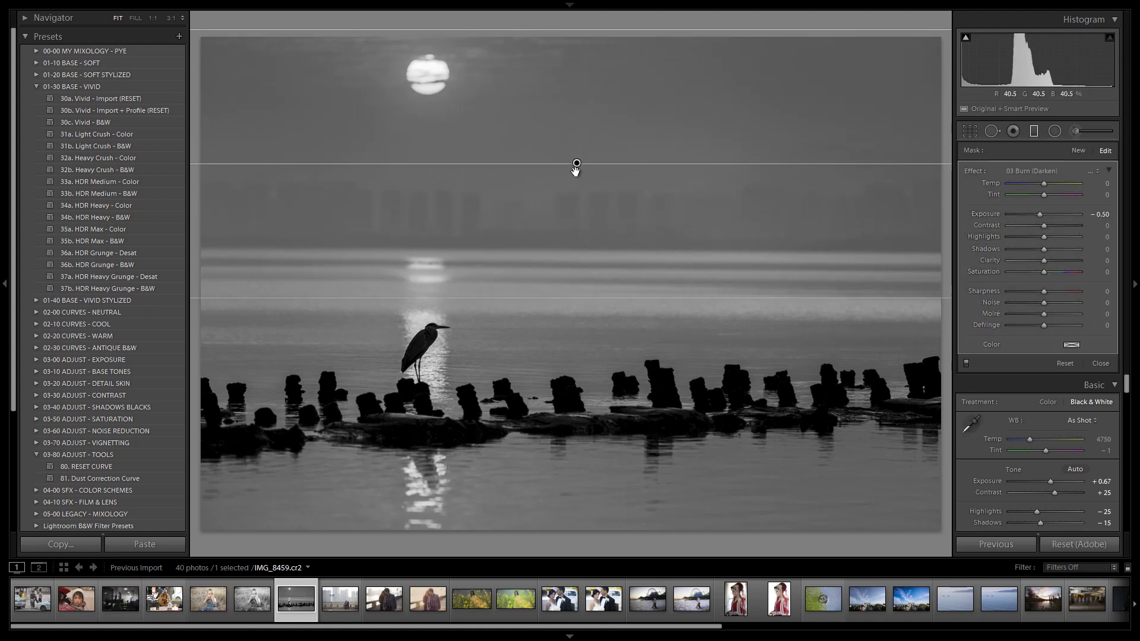
{"action": "left_click_drag", "start_coordinate": [577, 163], "coordinate": [577, 170]}
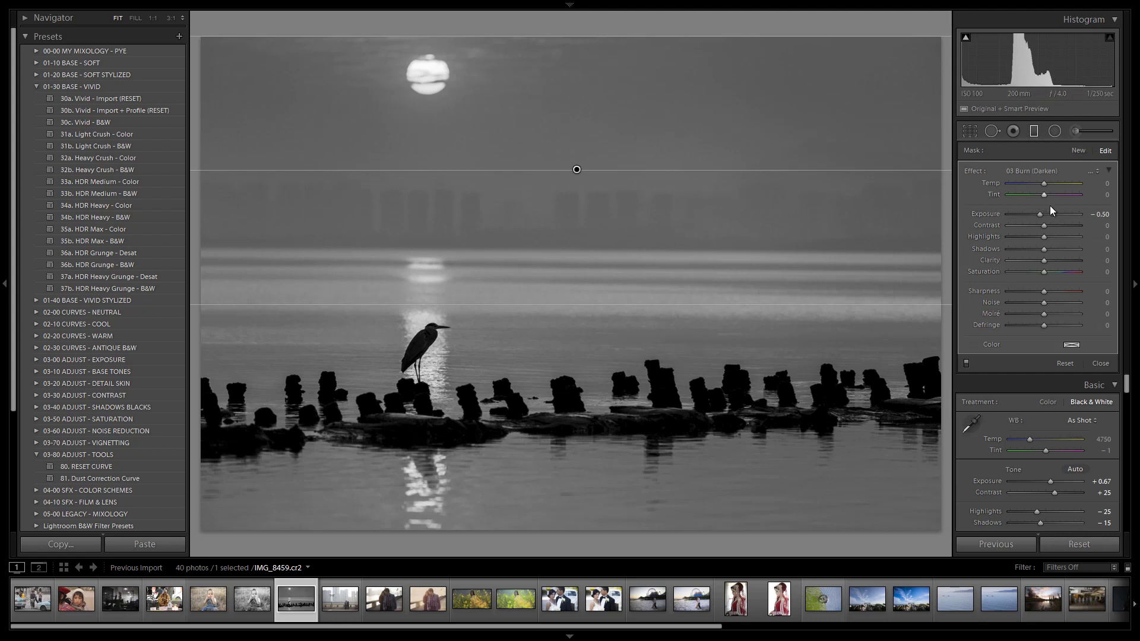
{"action": "key", "text": "Up"}
Add a second burn gradient up from the bottom to darken the foreground water
{"action": "left_click", "coordinate": [1034, 131]}
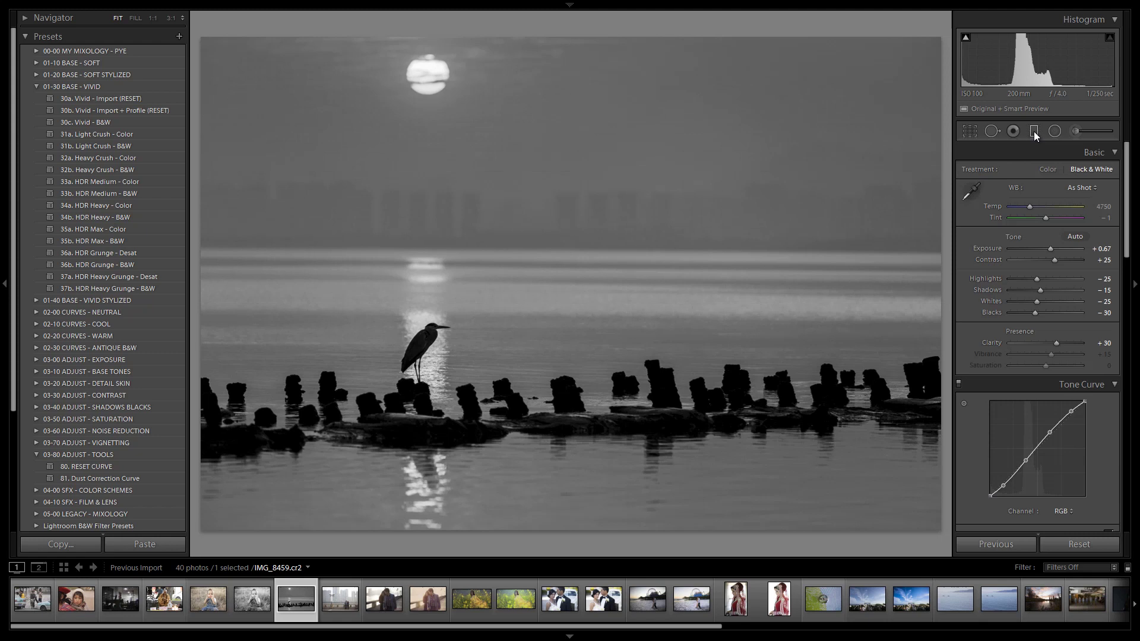
{"action": "left_click", "coordinate": [1033, 132]}
{"action": "left_click_drag", "start_coordinate": [574, 542], "coordinate": [587, 356]}
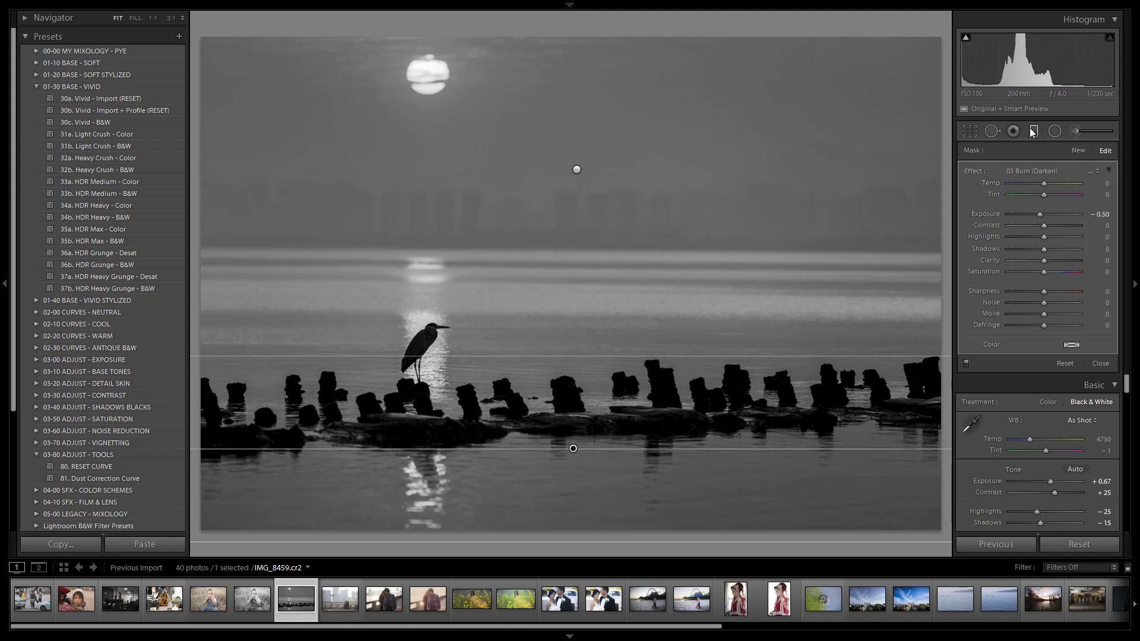
{"action": "key", "text": "m"}
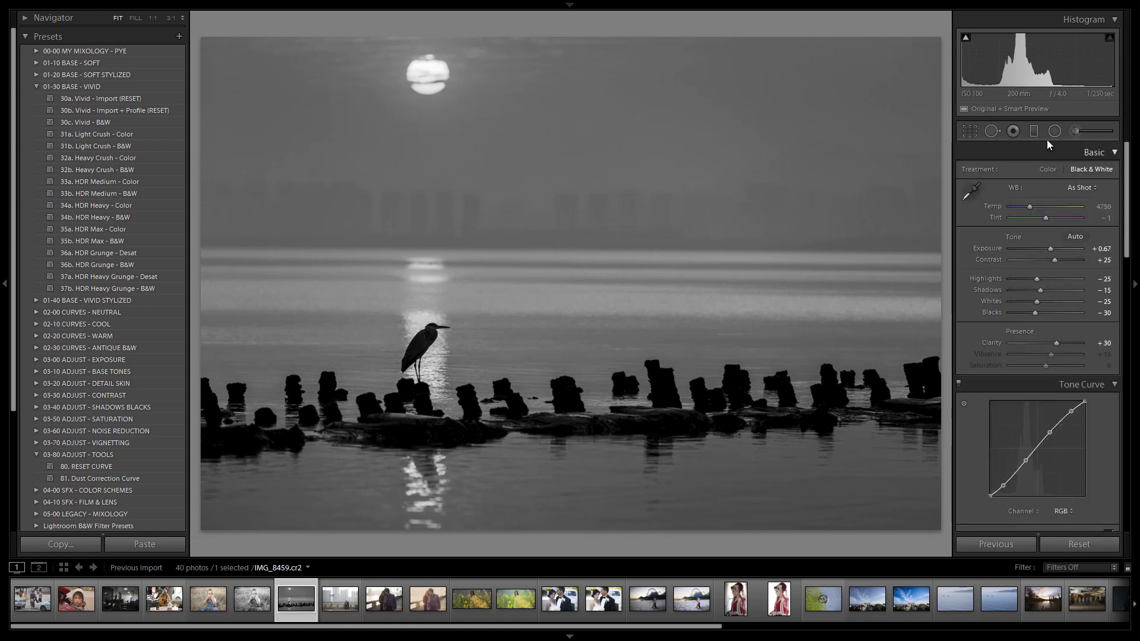
{"action": "key", "text": "m"}
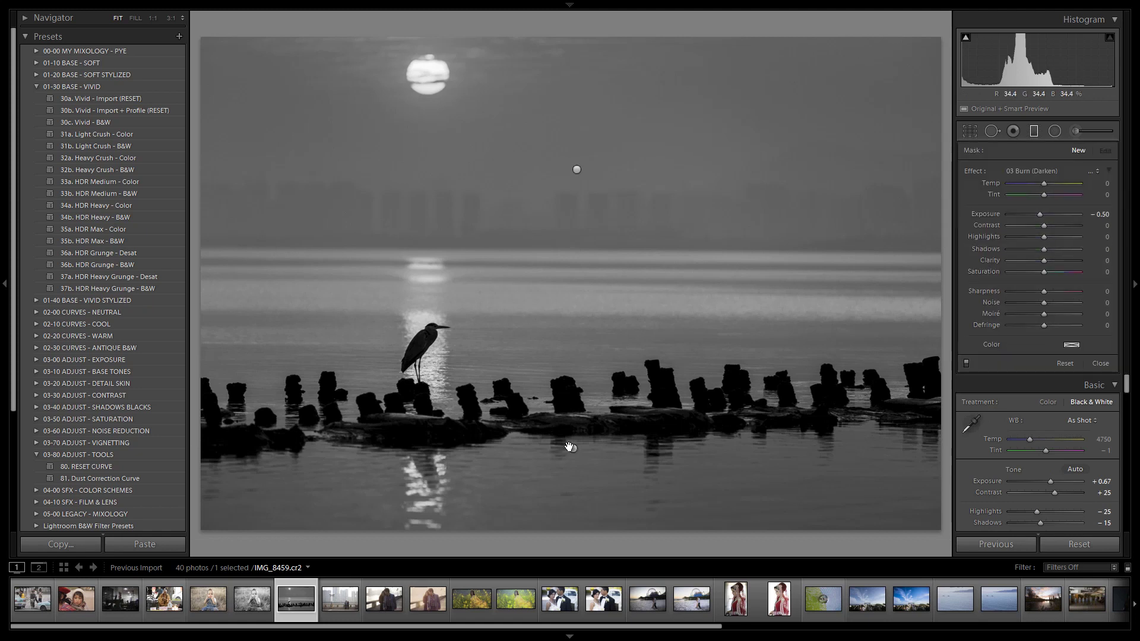
{"action": "left_click", "coordinate": [571, 447]}
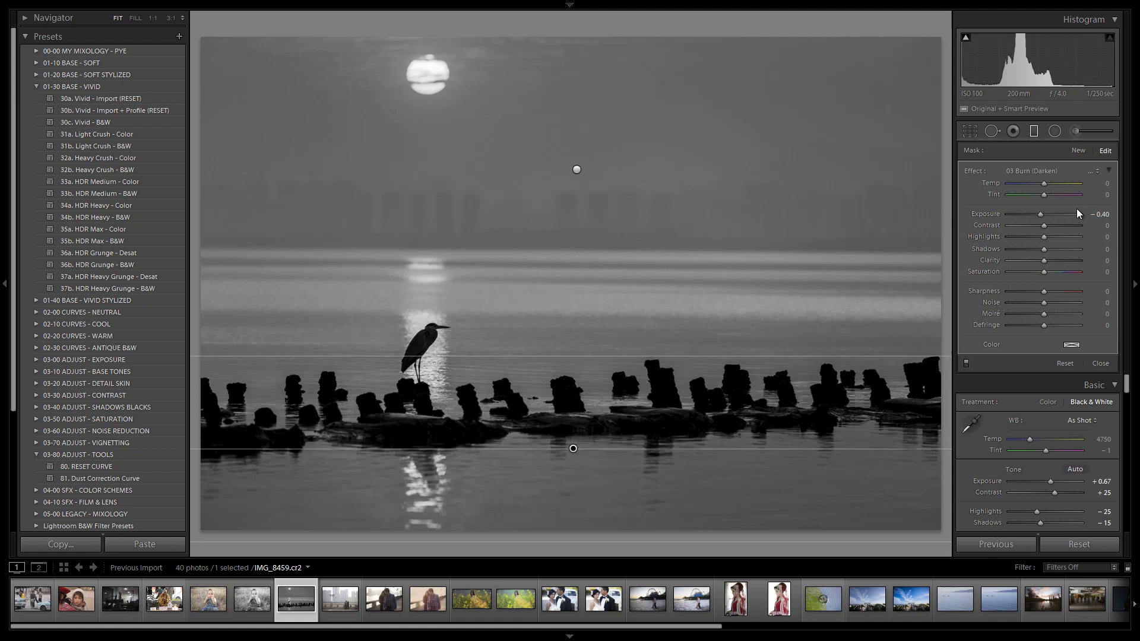
{"action": "key", "text": "m"}
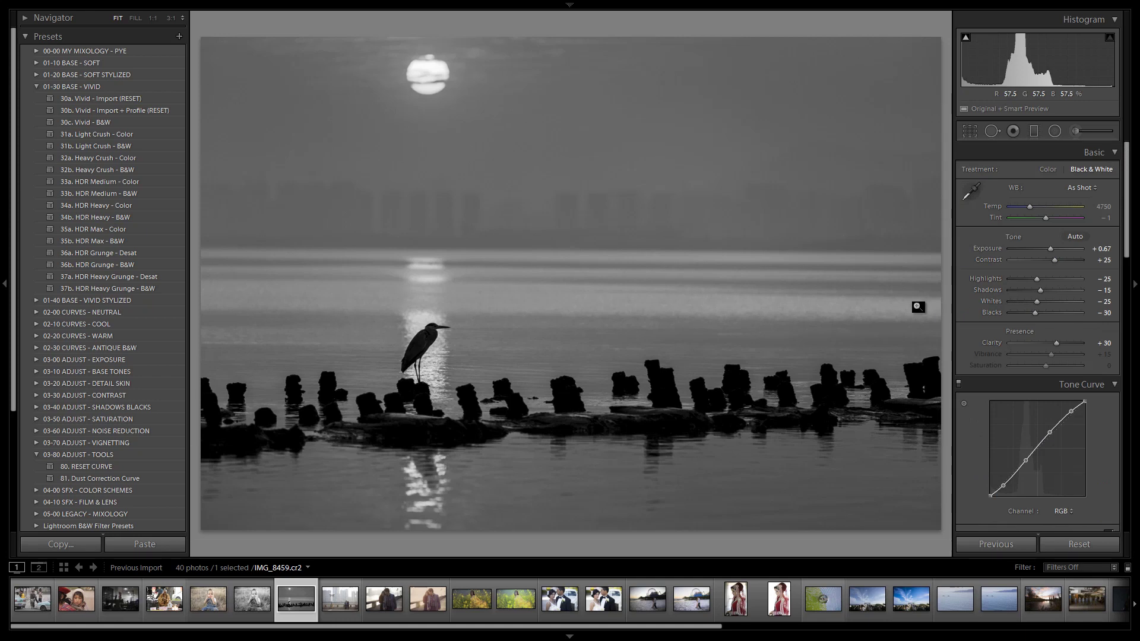
Apply the Upright Level correction and check the 0.22° straightened crop
{"action": "key", "text": "r"}
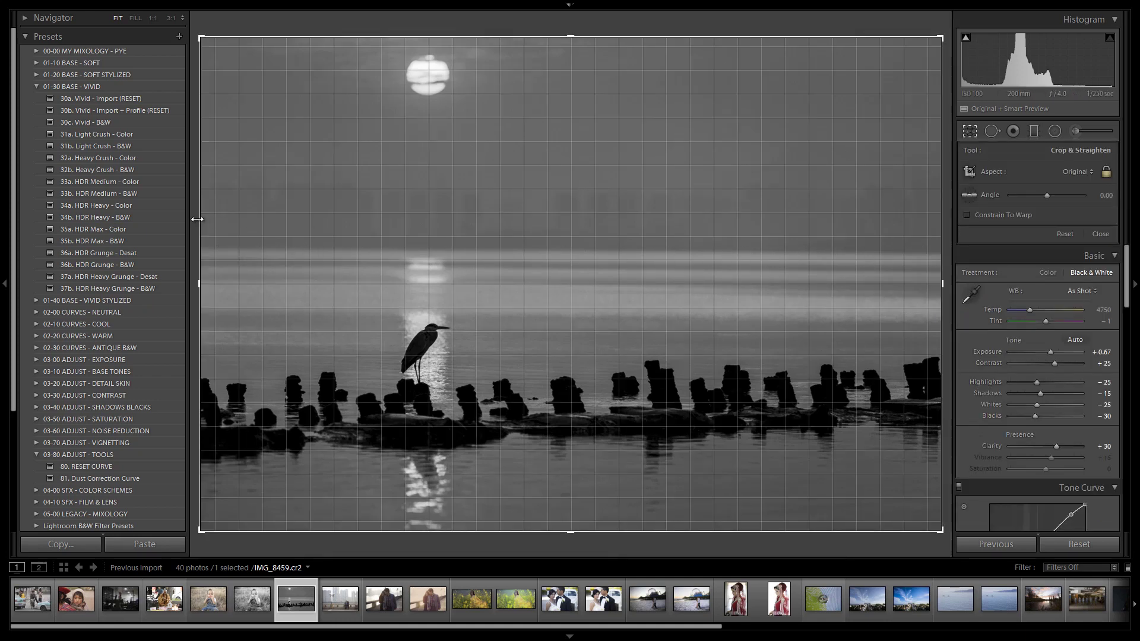
{"action": "key", "text": "r"}
{"action": "scroll", "coordinate": [1046, 246], "scroll_direction": "down", "scroll_amount": 10}
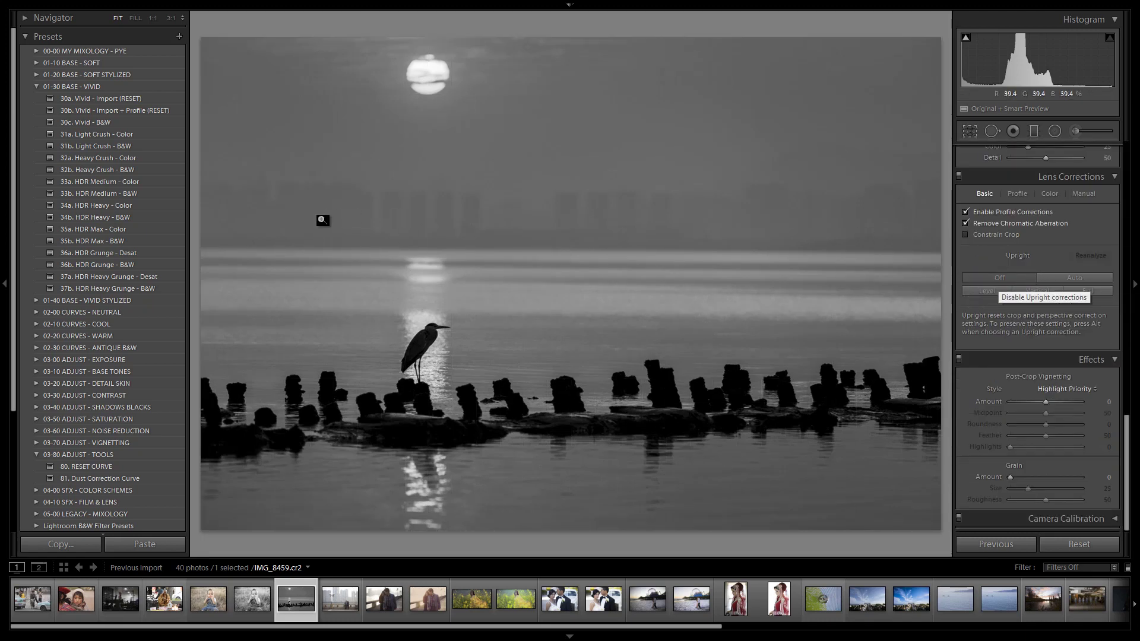
{"action": "left_click", "coordinate": [984, 292]}
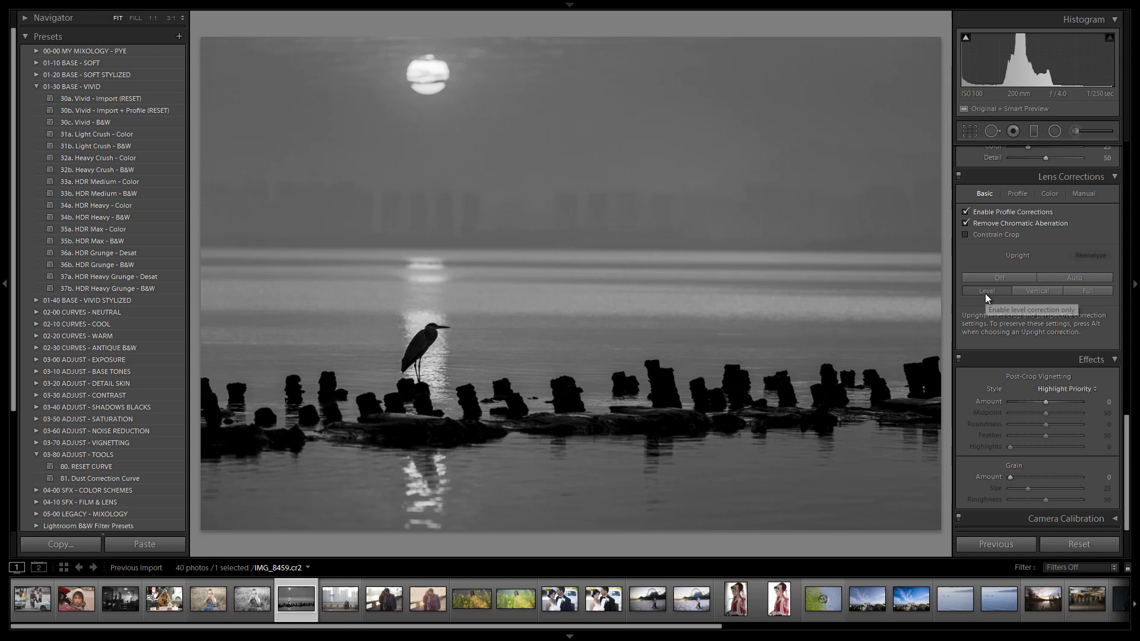
{"action": "key", "text": "r"}
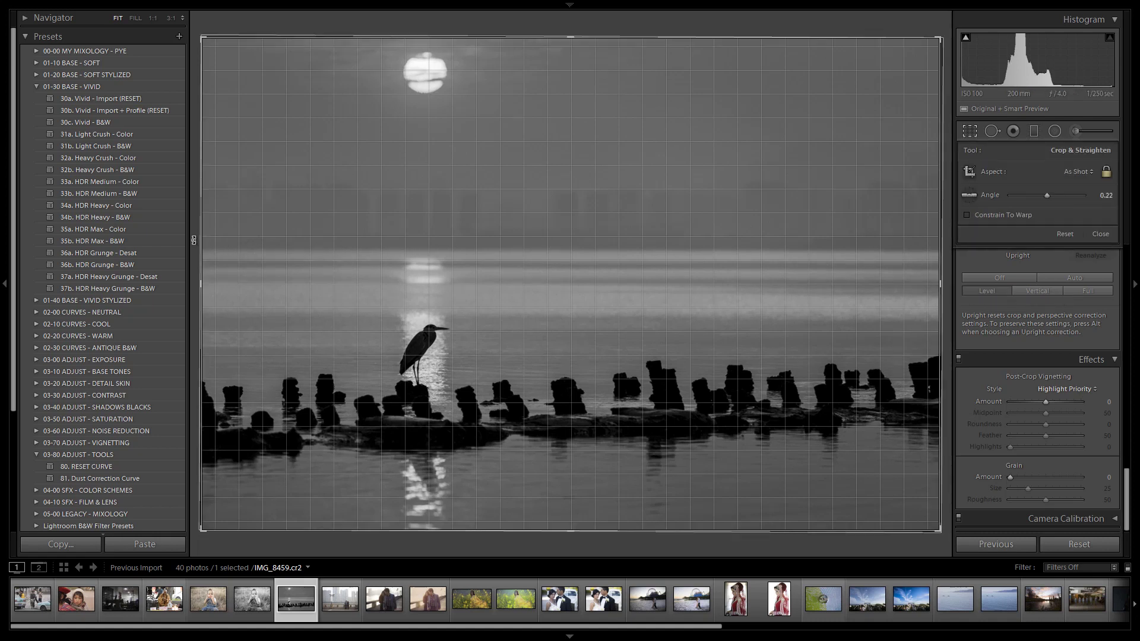
Crop the photo to a 16 x 10 aspect, extending the top to include more sky
{"action": "key", "text": "r"}
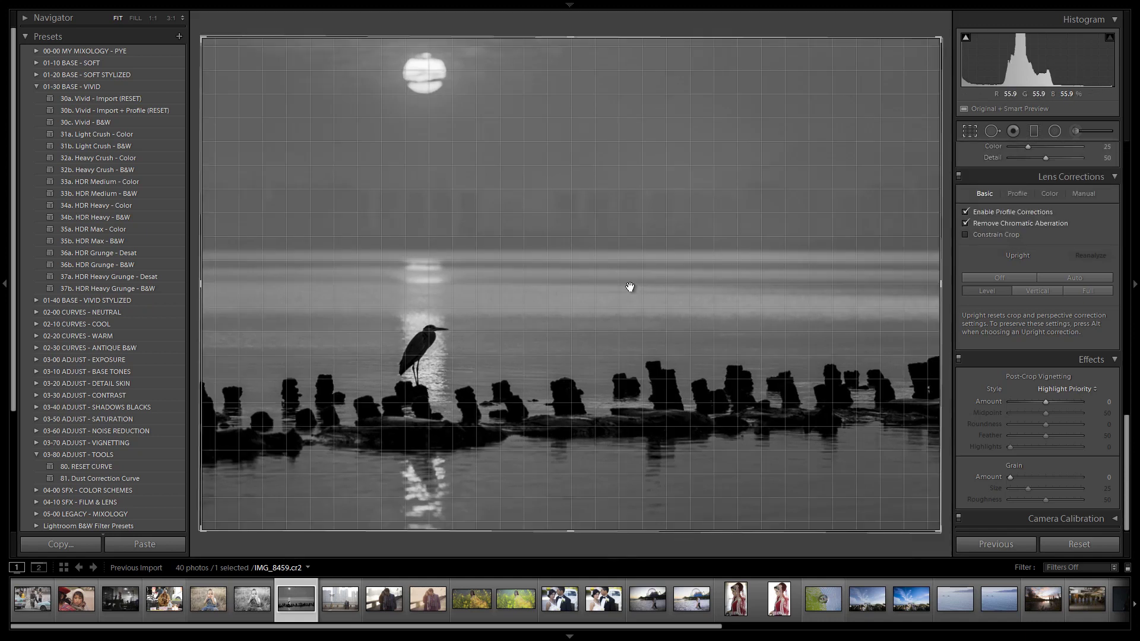
{"action": "key", "text": "r"}
{"action": "key", "text": "r"}
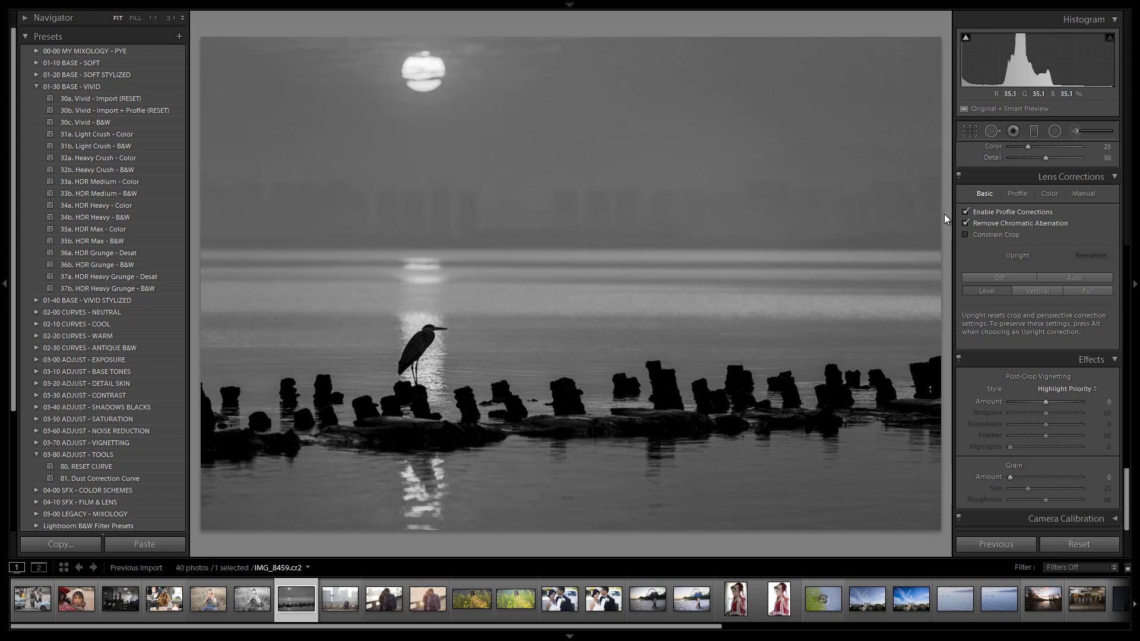
{"action": "key", "text": "r"}
{"action": "left_click", "coordinate": [1078, 172]}
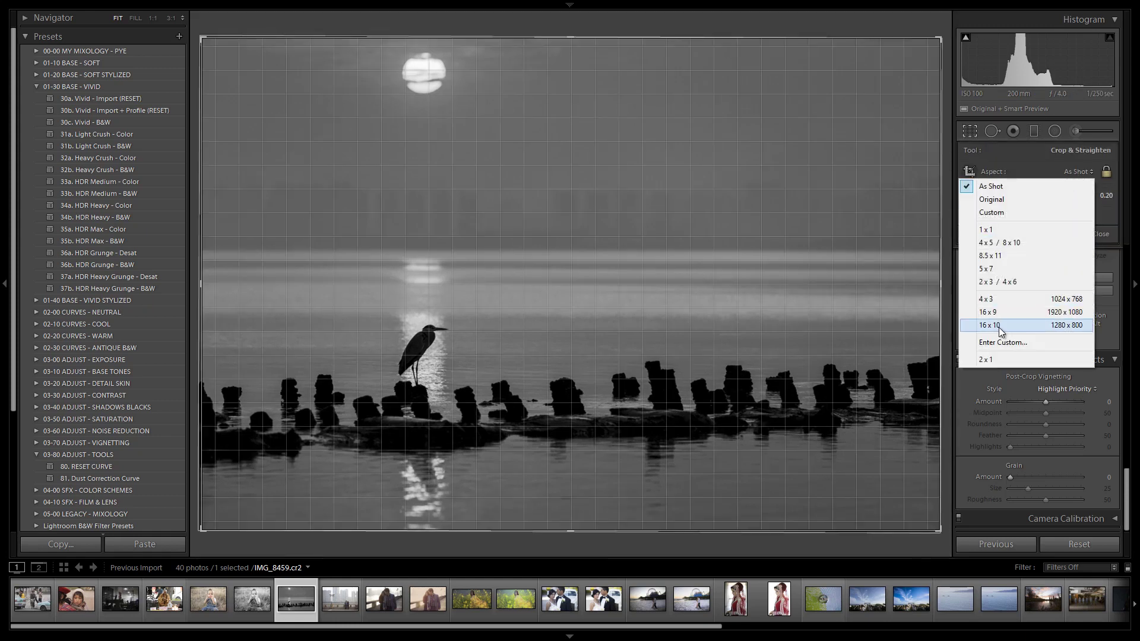
{"action": "left_click", "coordinate": [1007, 315]}
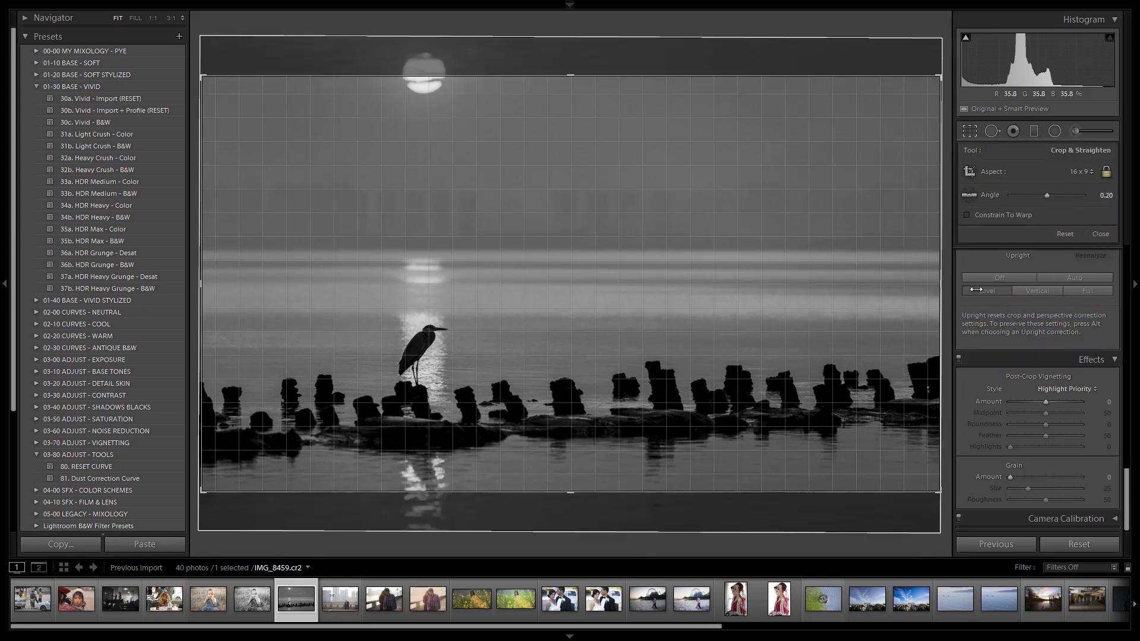
{"action": "left_click", "coordinate": [1077, 176]}
{"action": "left_click", "coordinate": [1017, 326]}
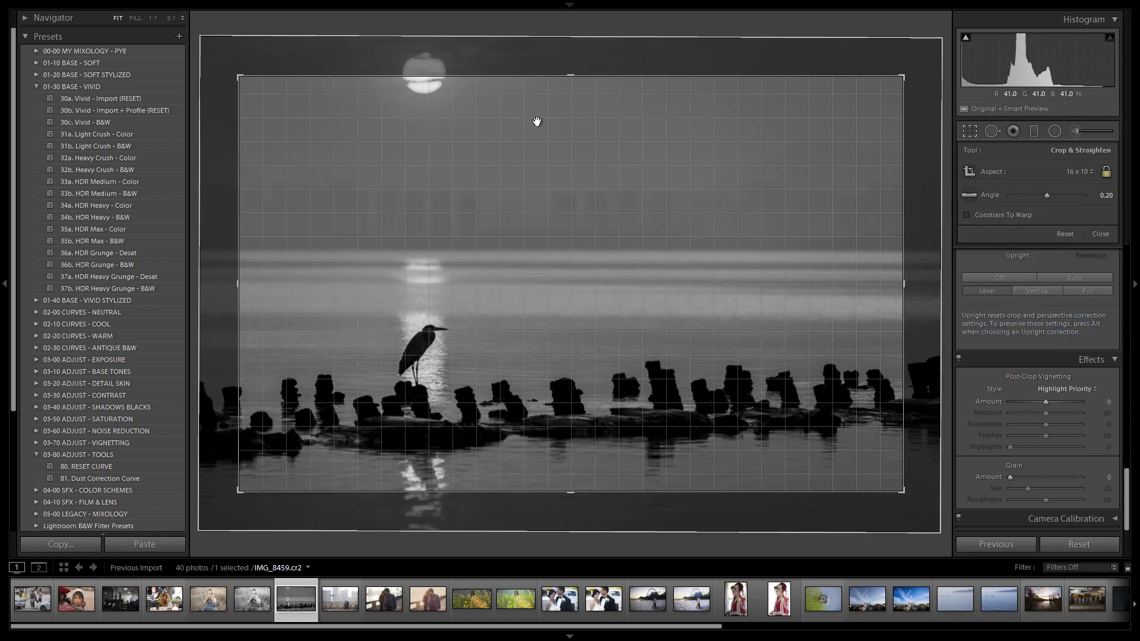
{"action": "left_click_drag", "start_coordinate": [570, 76], "coordinate": [575, 37]}
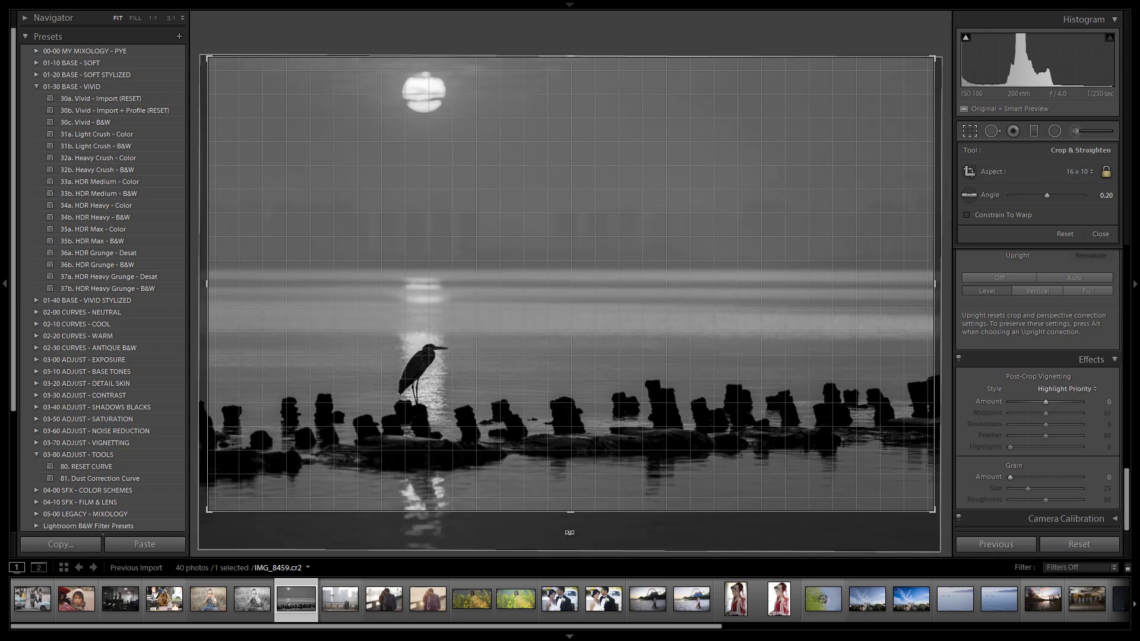
{"action": "key", "text": "Return"}
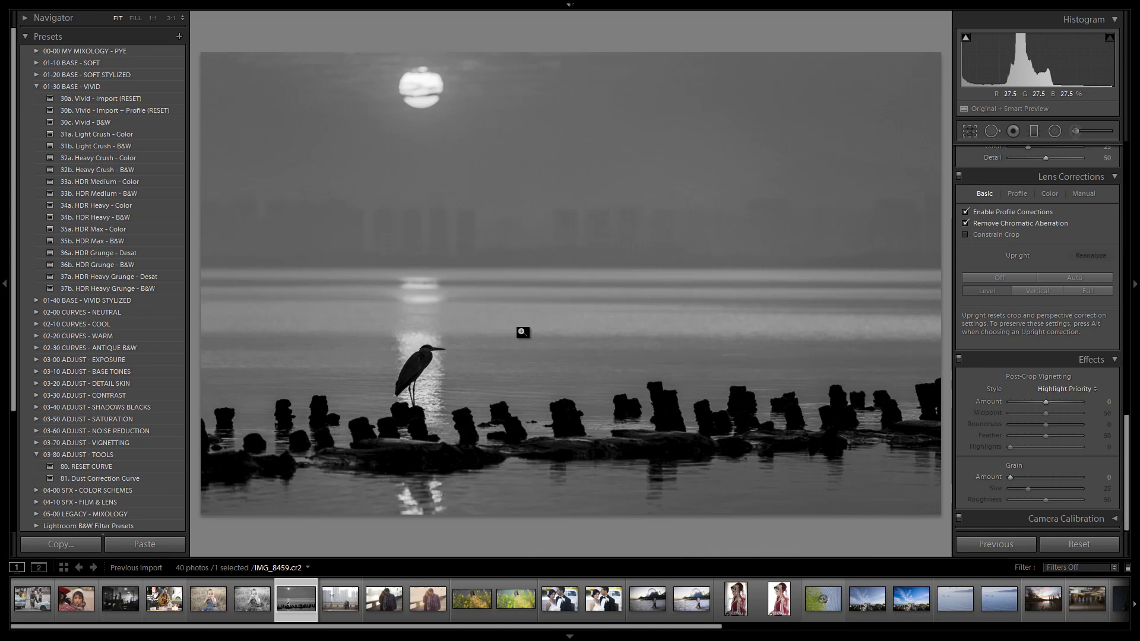
Reset the crop back to the full uncropped frame
{"action": "key", "text": "r"}
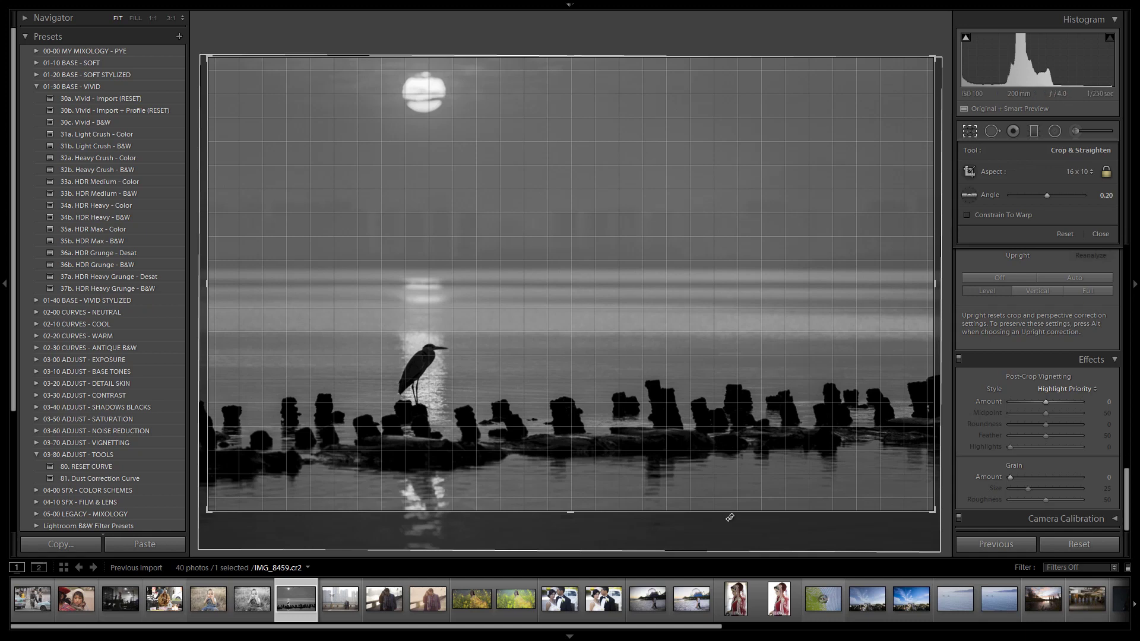
{"action": "key", "text": "r"}
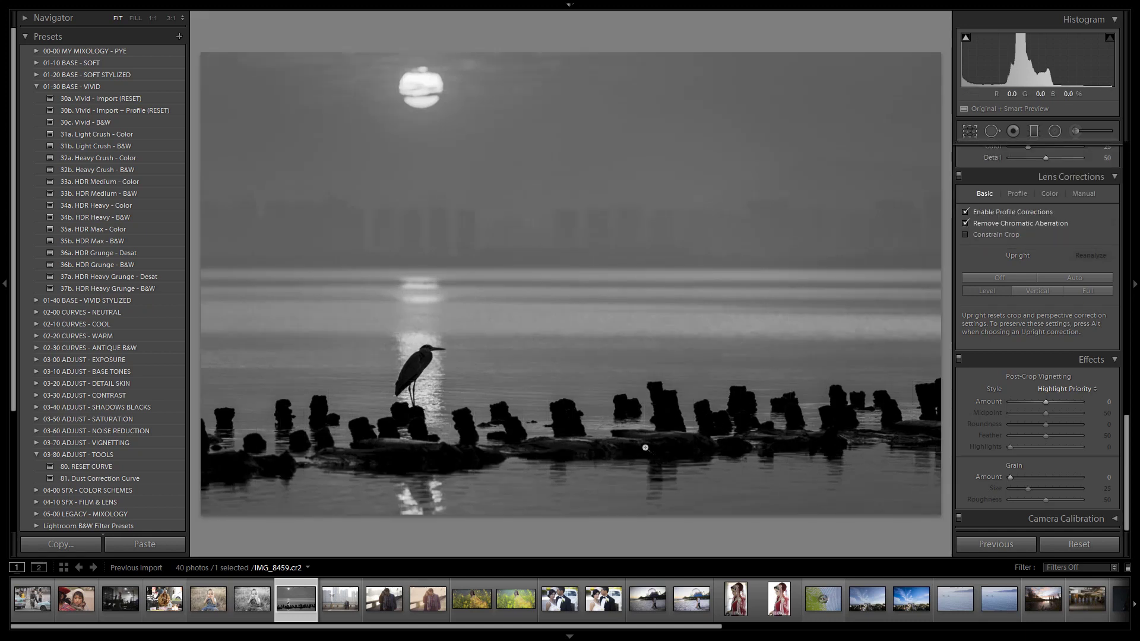
{"action": "key", "text": "r"}
{"action": "key", "text": "r"}
{"action": "key", "text": "alt"}
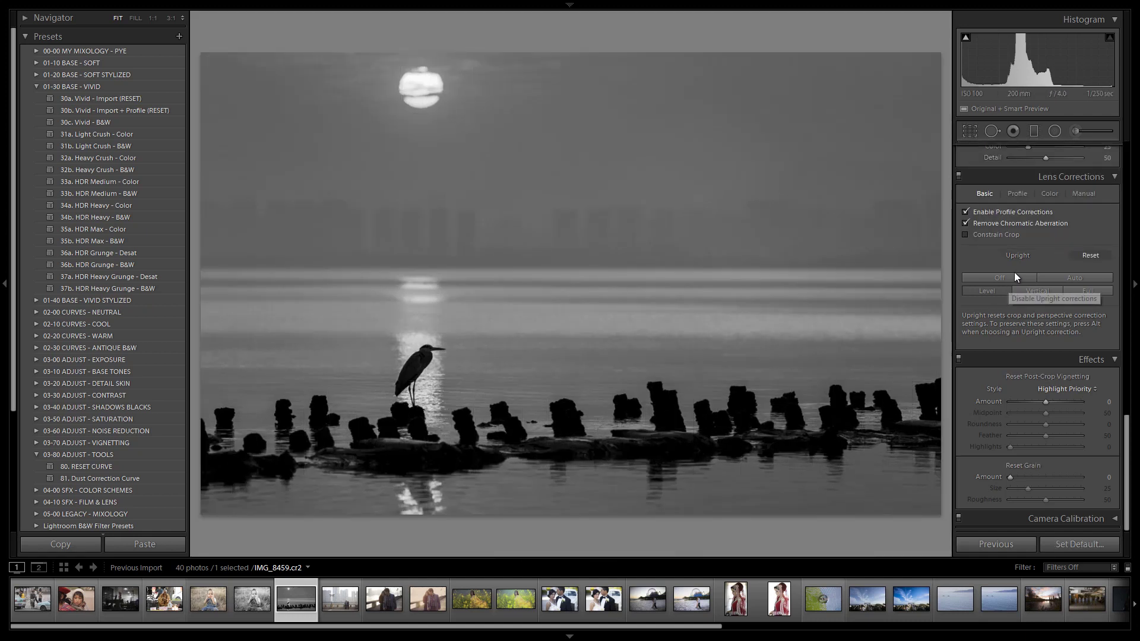
{"action": "left_click", "coordinate": [1014, 277]}
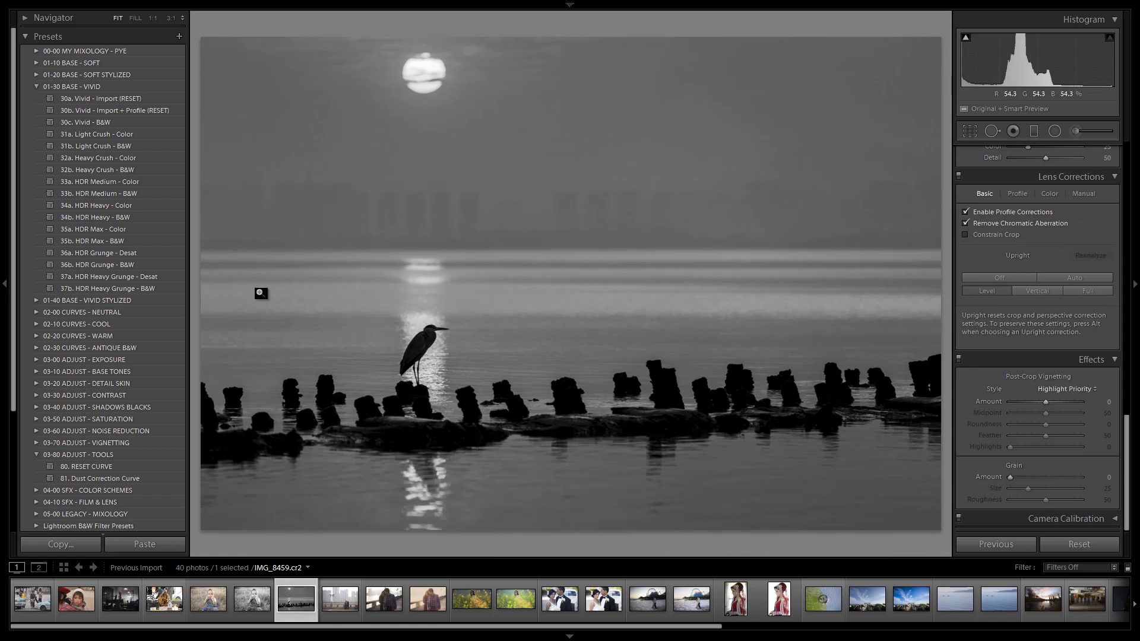
Undo the crop reset, then inspect the heron at 1:1 and return to the fit view
{"action": "key", "text": "ctrl+z"}
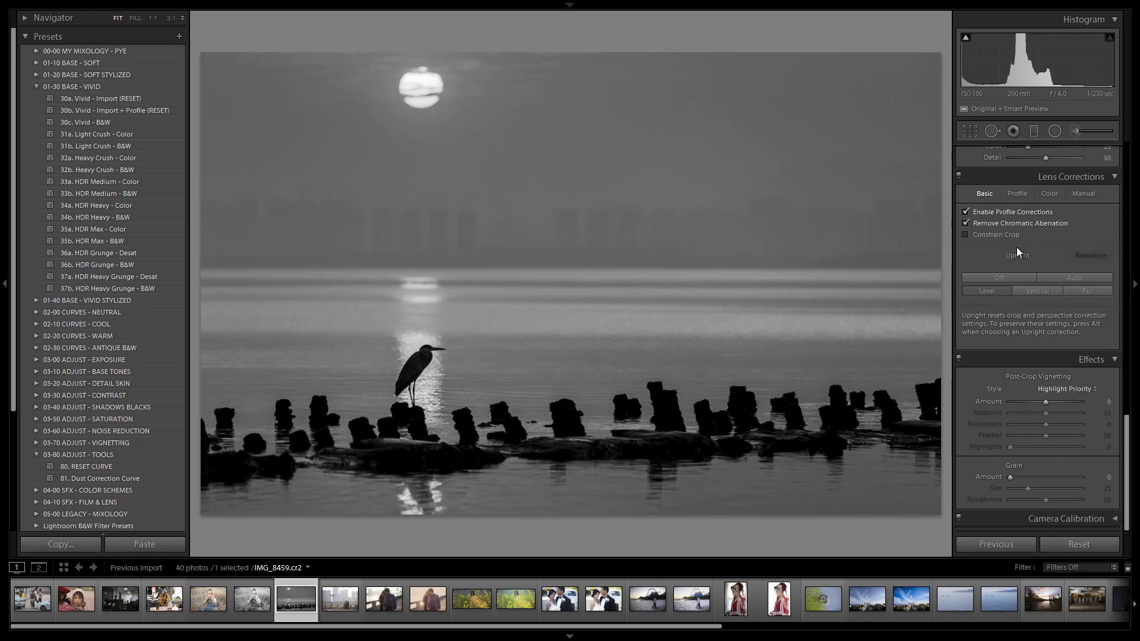
{"action": "scroll", "coordinate": [1017, 251], "scroll_direction": "up", "scroll_amount": 10}
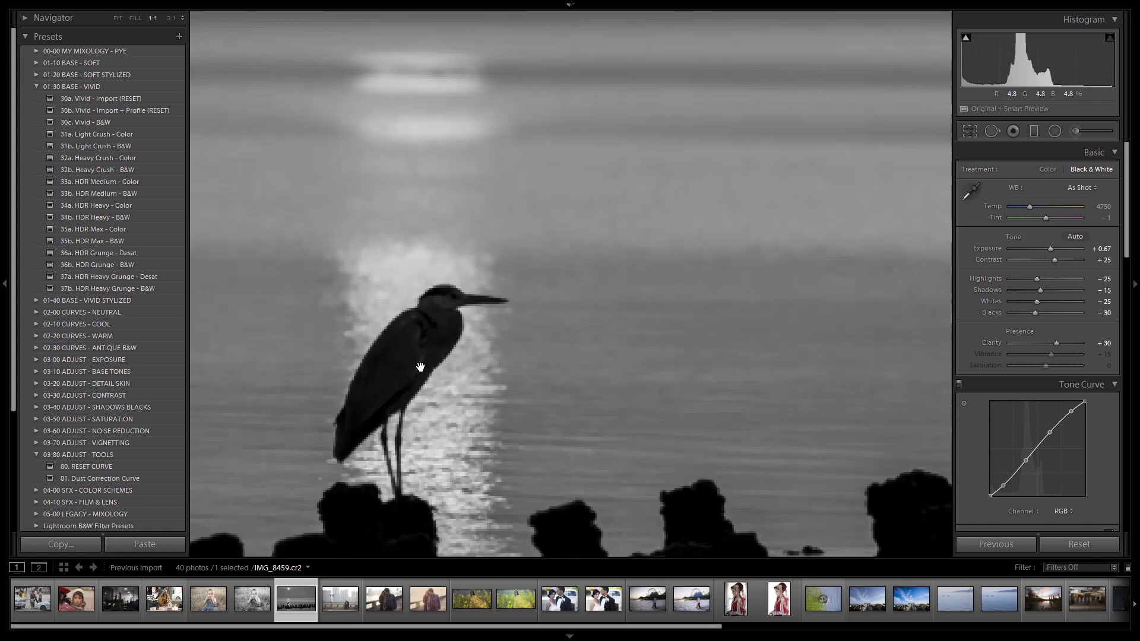
{"action": "left_click", "coordinate": [420, 364]}
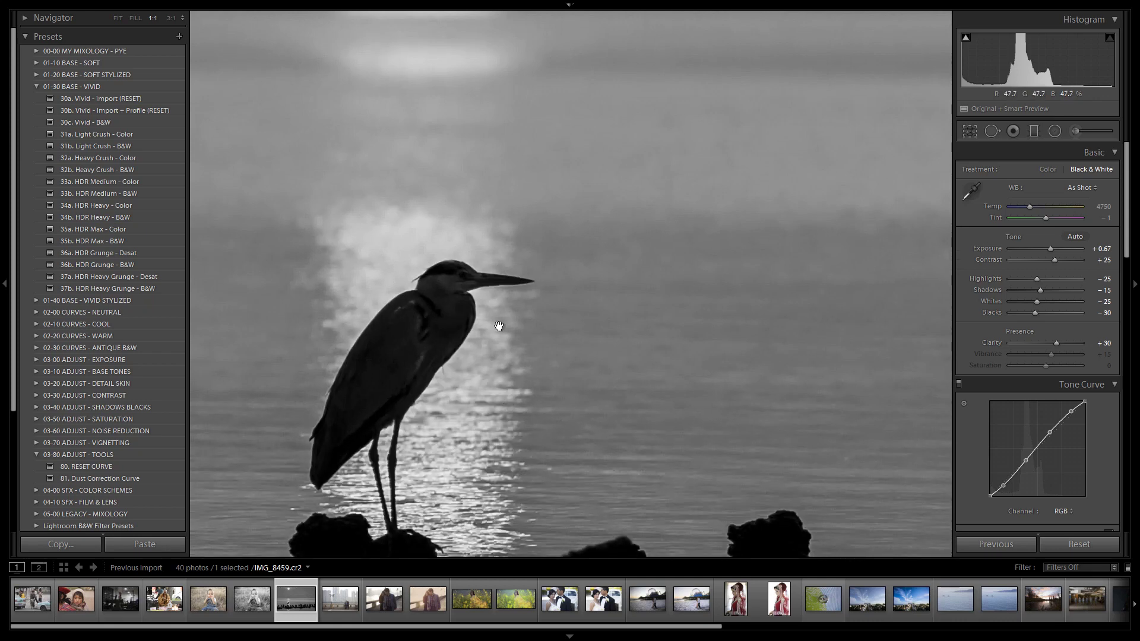
{"action": "left_click", "coordinate": [532, 329]}
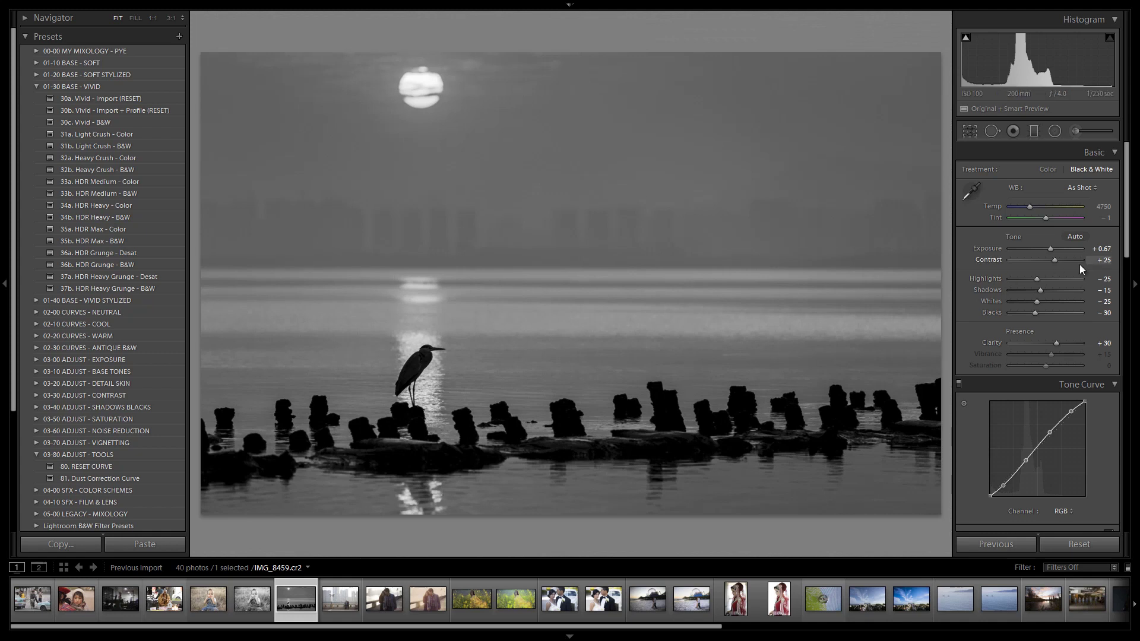
Collapse 01-30 BASE - VIVID and 03-80 ADJUST - TOOLS, and expand 02-30 CURVES - ANTIQUE B&W
{"action": "scroll", "coordinate": [1071, 268], "scroll_direction": "down", "scroll_amount": 3}
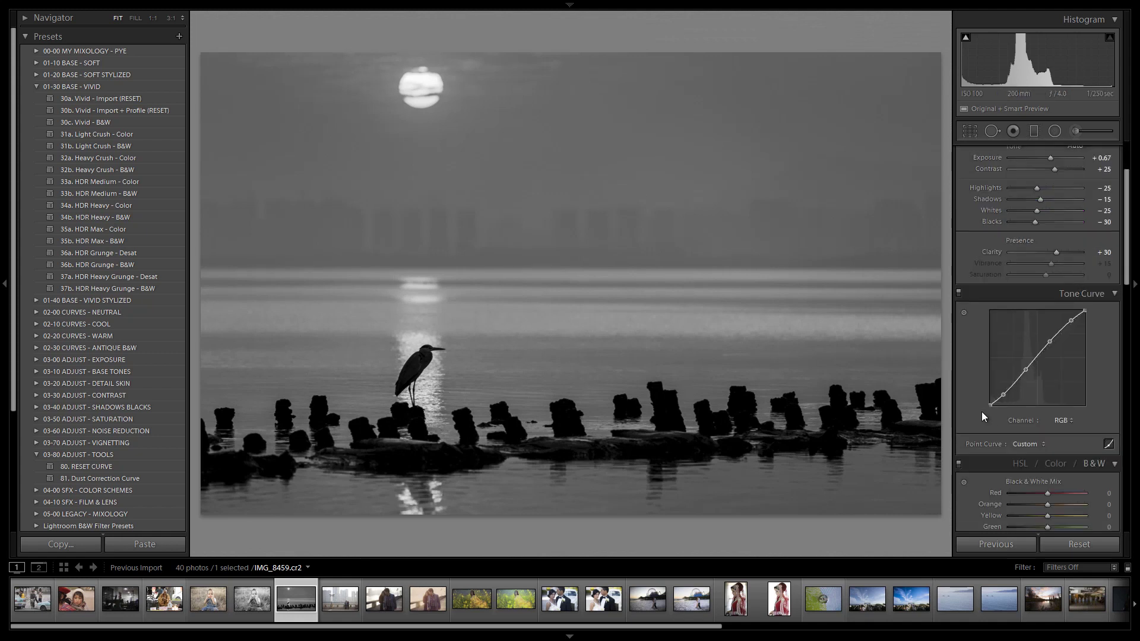
{"action": "scroll", "coordinate": [1094, 316], "scroll_direction": "down", "scroll_amount": 3}
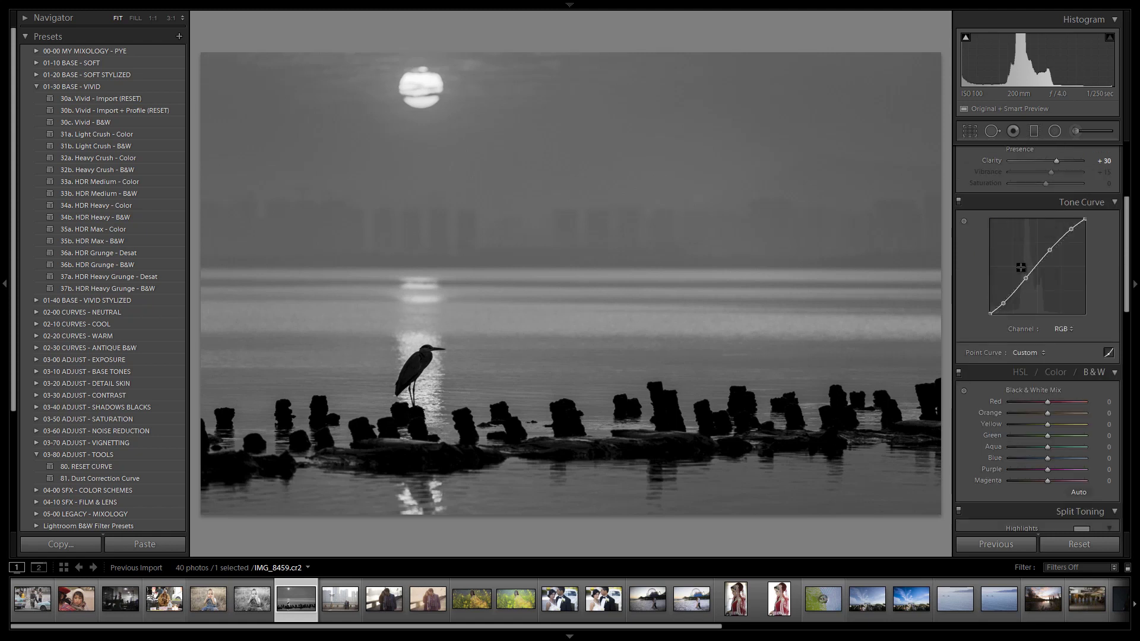
{"action": "scroll", "coordinate": [1023, 334], "scroll_direction": "down", "scroll_amount": 3}
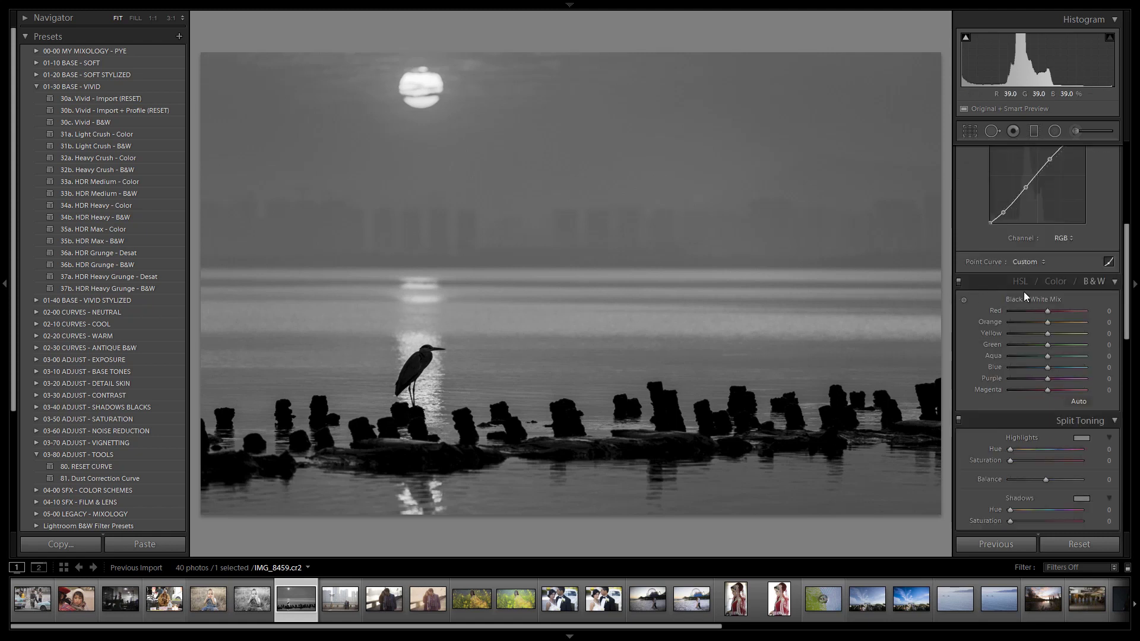
{"action": "left_click", "coordinate": [36, 87]}
{"action": "left_click", "coordinate": [37, 250]}
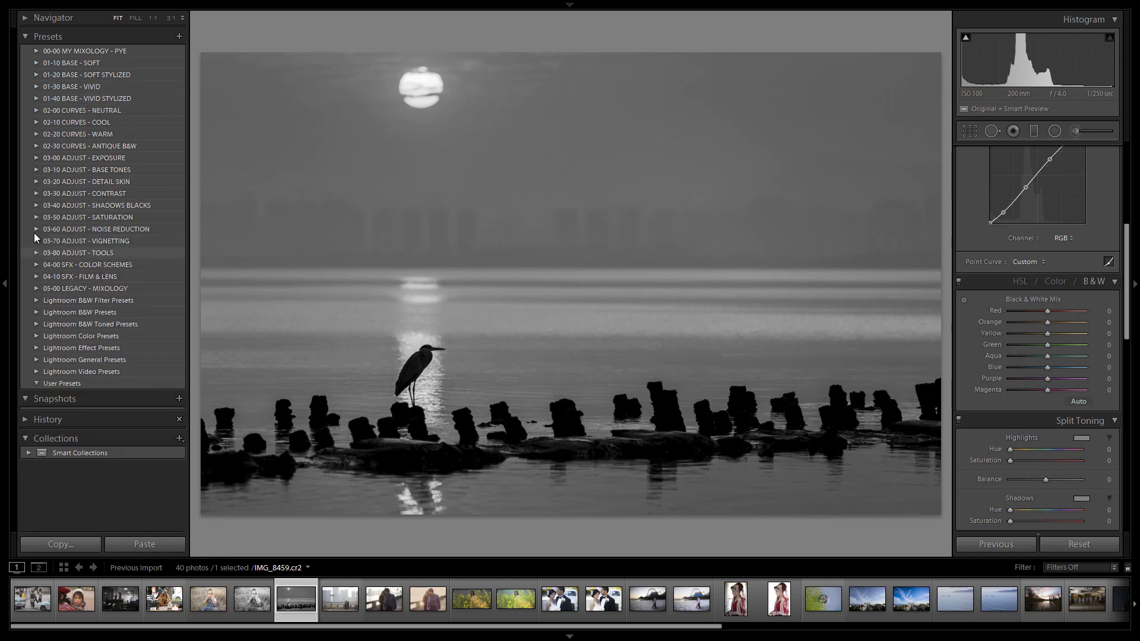
{"action": "left_click", "coordinate": [36, 146]}
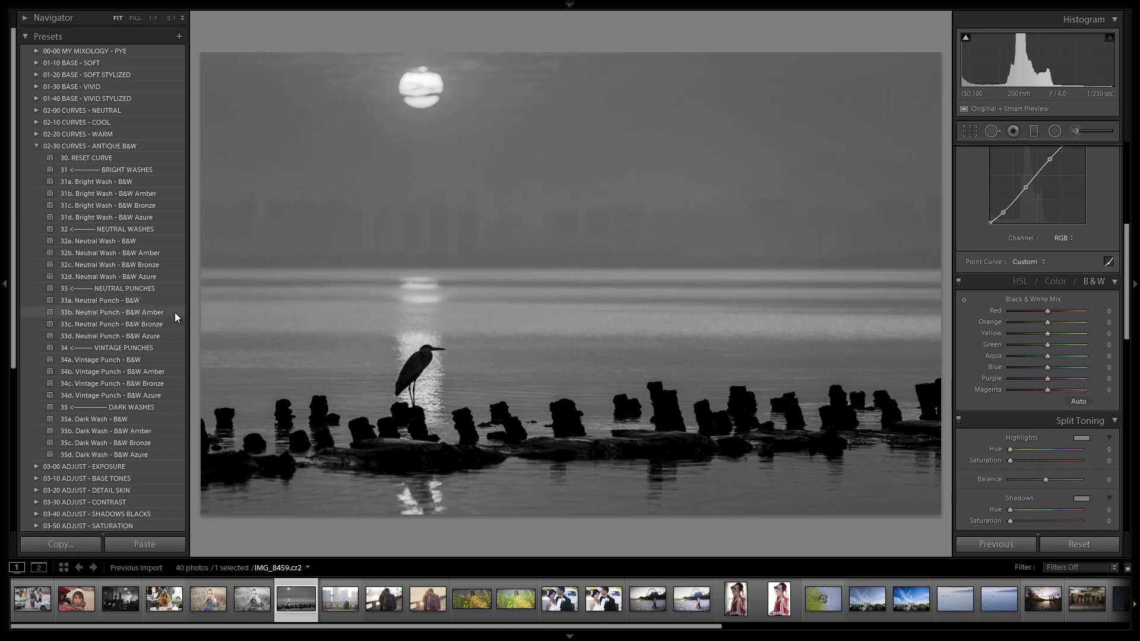
{"action": "scroll", "coordinate": [1015, 226], "scroll_direction": "up", "scroll_amount": 2}
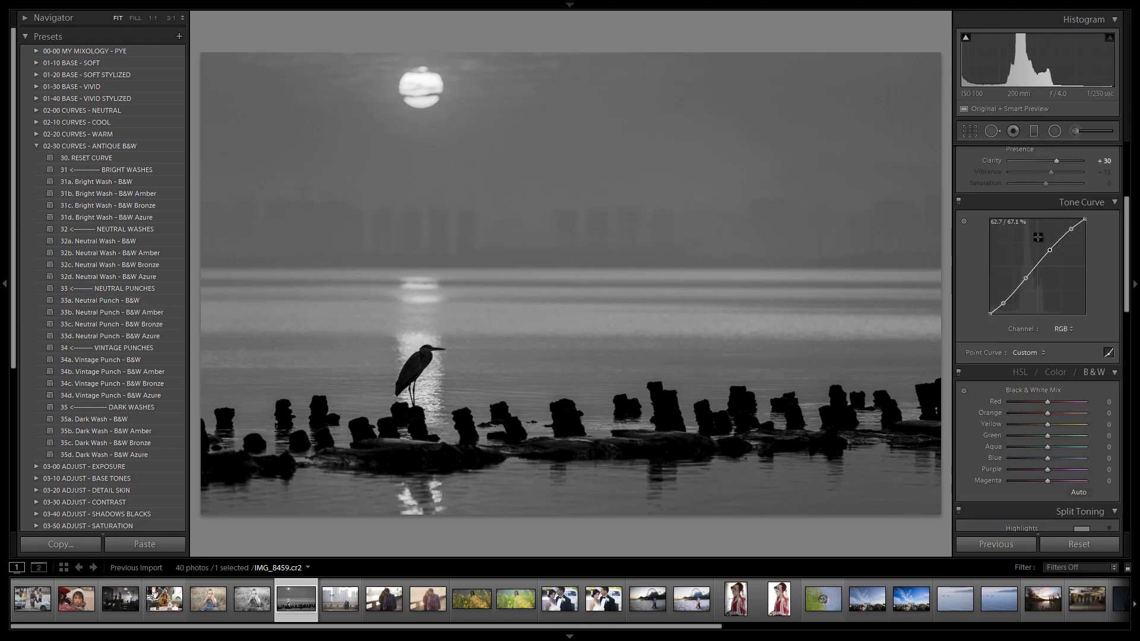
Compare the plain, amber, bronze and azure Neutral Punch B&W presets, settling on 33d. Neutral Punch - B&W Azure
{"action": "left_click", "coordinate": [136, 300]}
{"action": "left_click", "coordinate": [140, 311]}
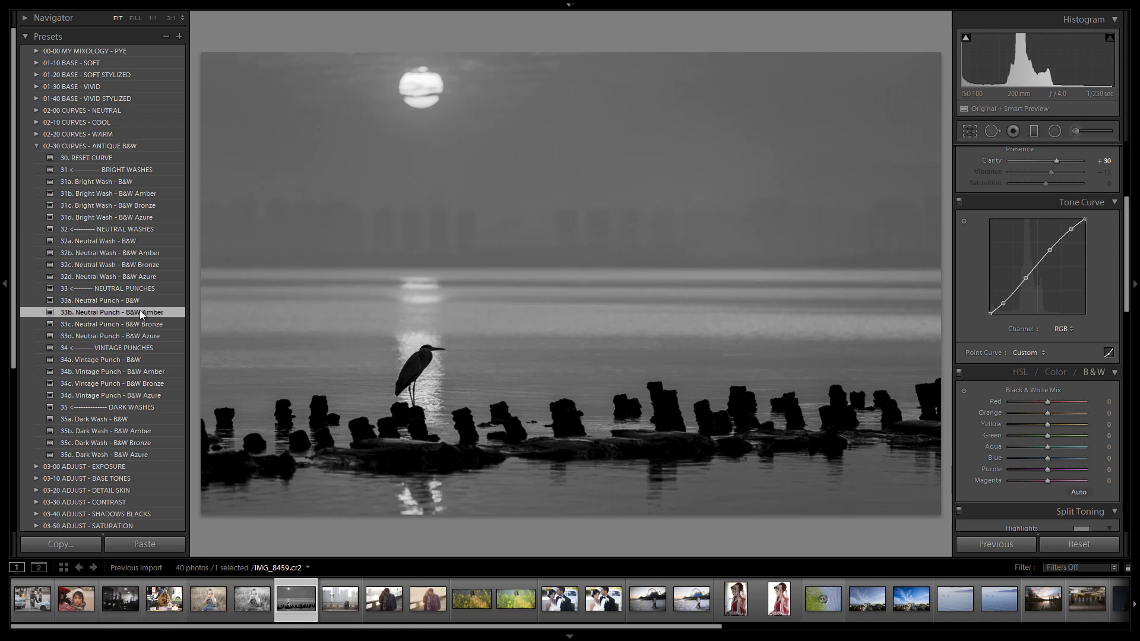
{"action": "left_click", "coordinate": [140, 323]}
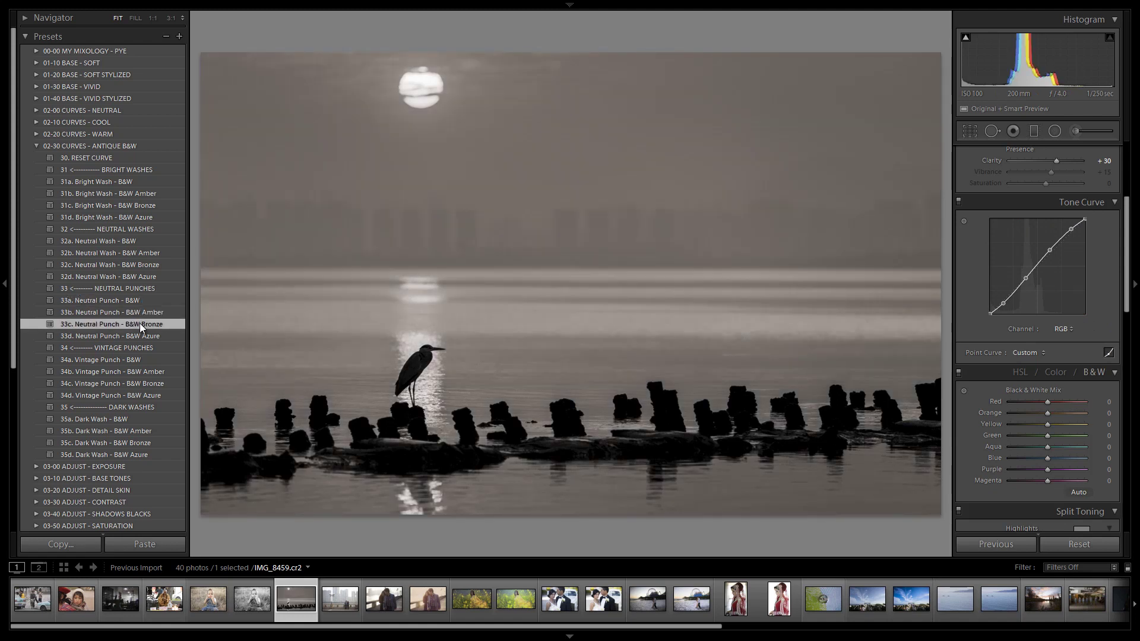
{"action": "left_click", "coordinate": [135, 337]}
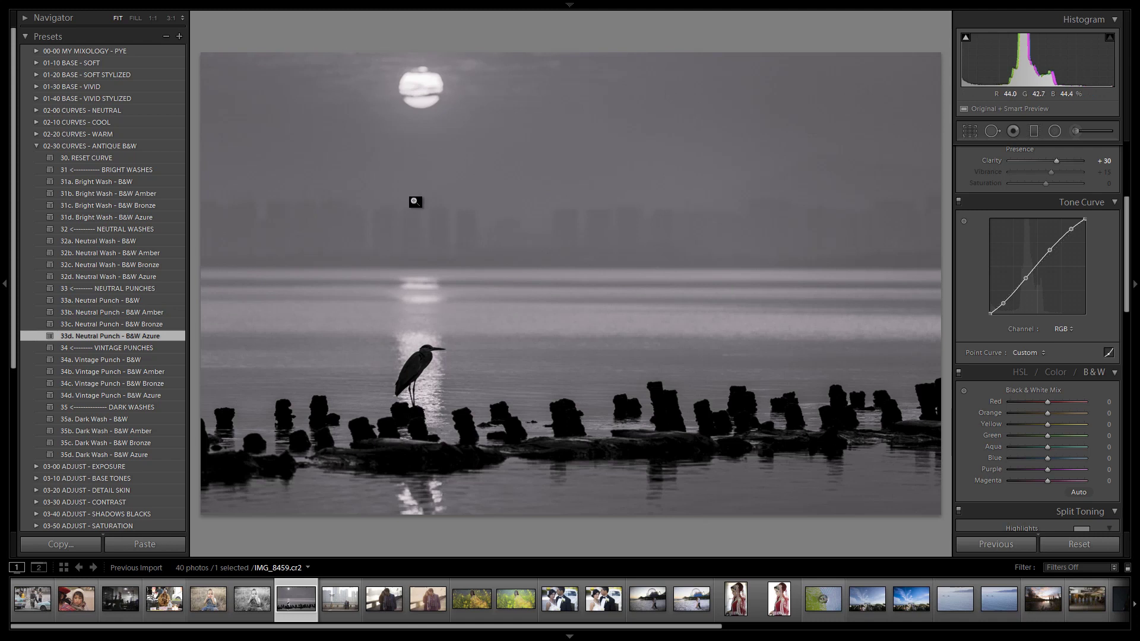
{"action": "left_click", "coordinate": [164, 313]}
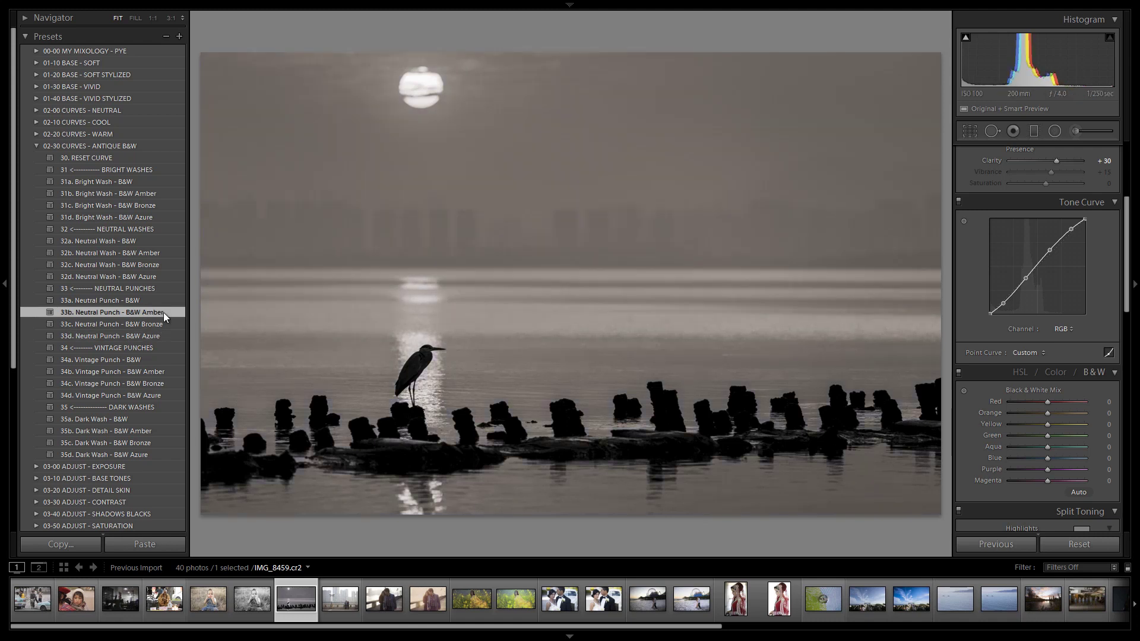
{"action": "left_click", "coordinate": [161, 322]}
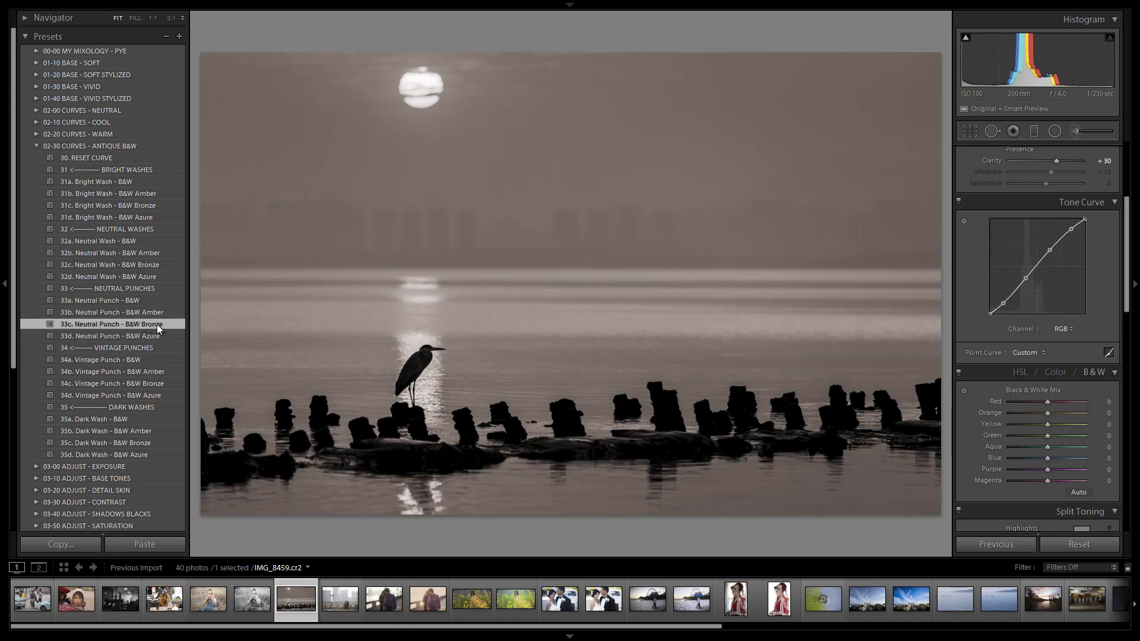
{"action": "left_click", "coordinate": [152, 301]}
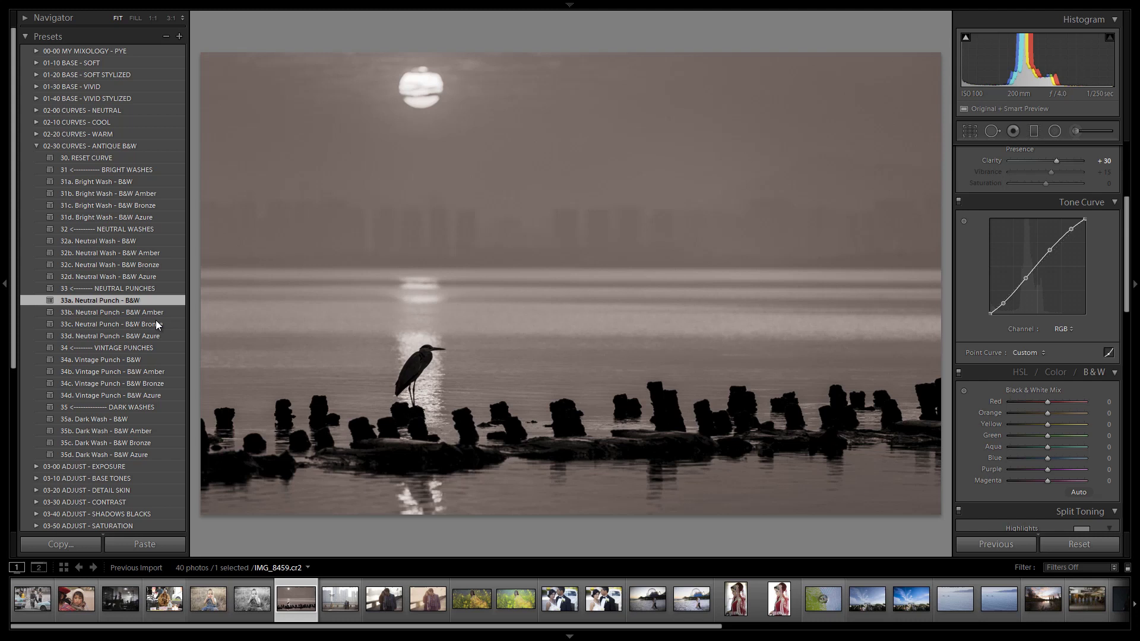
{"action": "left_click", "coordinate": [153, 336]}
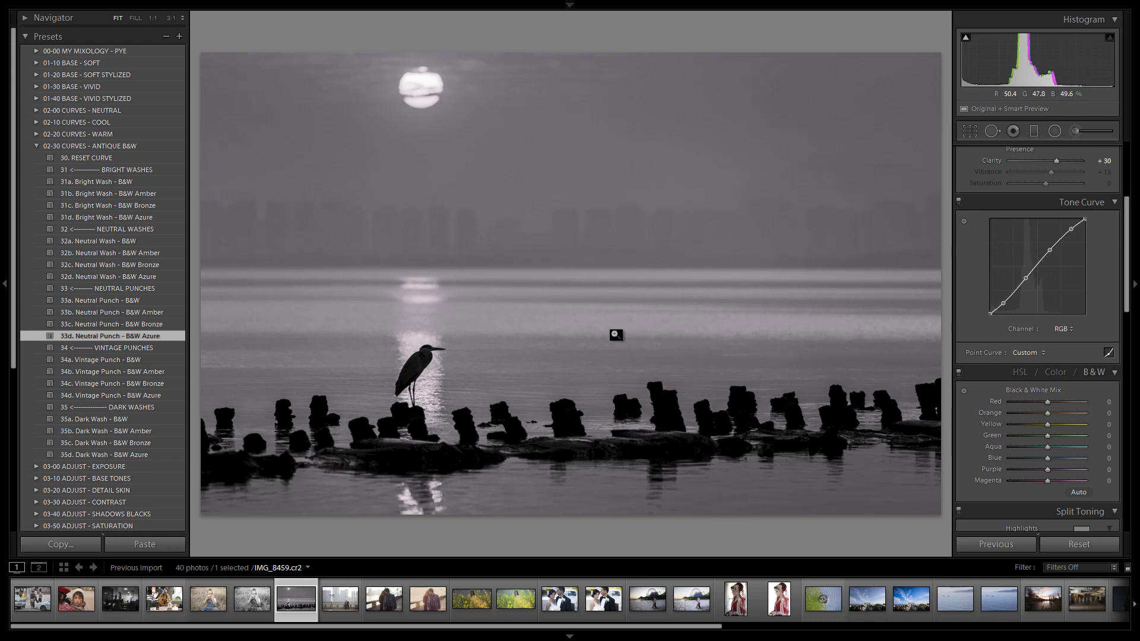
Collapse the 02-30 CURVES - ANTIQUE B&W folder and bring the Tone Curve panel into view
{"action": "left_click", "coordinate": [145, 146]}
{"action": "scroll", "coordinate": [1032, 329], "scroll_direction": "down", "scroll_amount": 10}
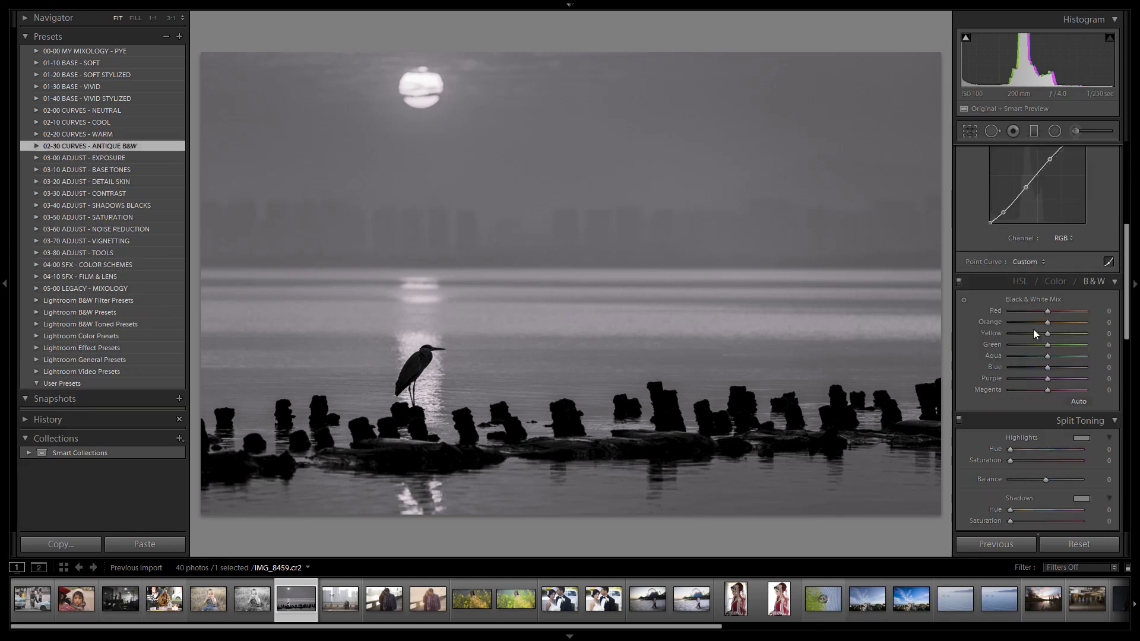
{"action": "scroll", "coordinate": [1033, 328], "scroll_direction": "up", "scroll_amount": 6}
{"action": "scroll", "coordinate": [1047, 320], "scroll_direction": "down", "scroll_amount": 4}
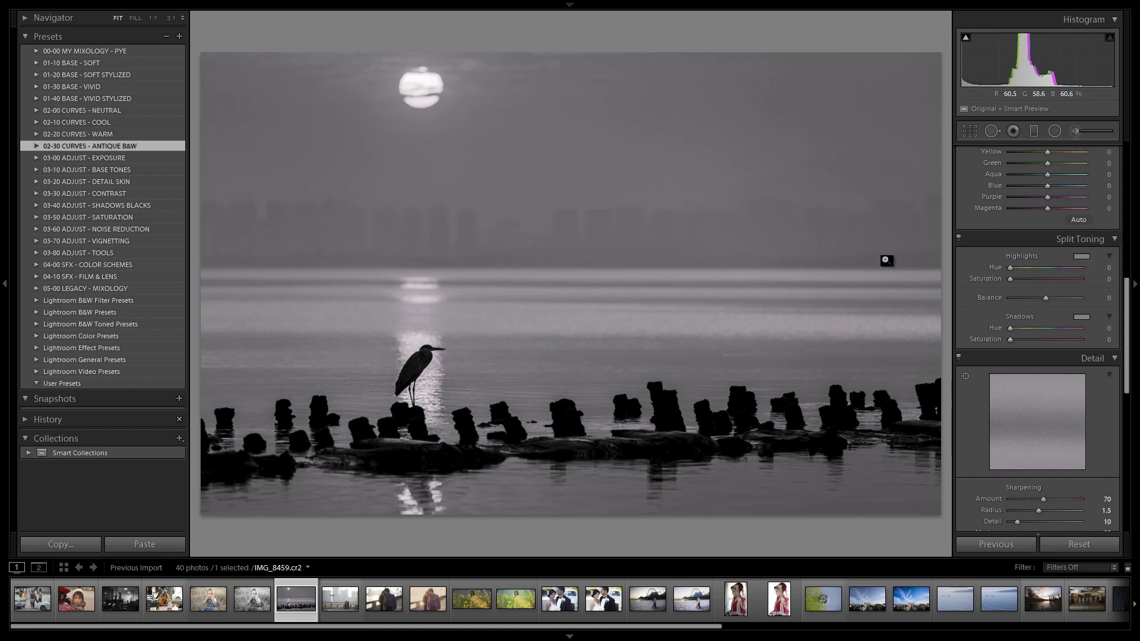
{"action": "scroll", "coordinate": [1011, 285], "scroll_direction": "up", "scroll_amount": 4}
{"action": "scroll", "coordinate": [1011, 285], "scroll_direction": "up", "scroll_amount": 3}
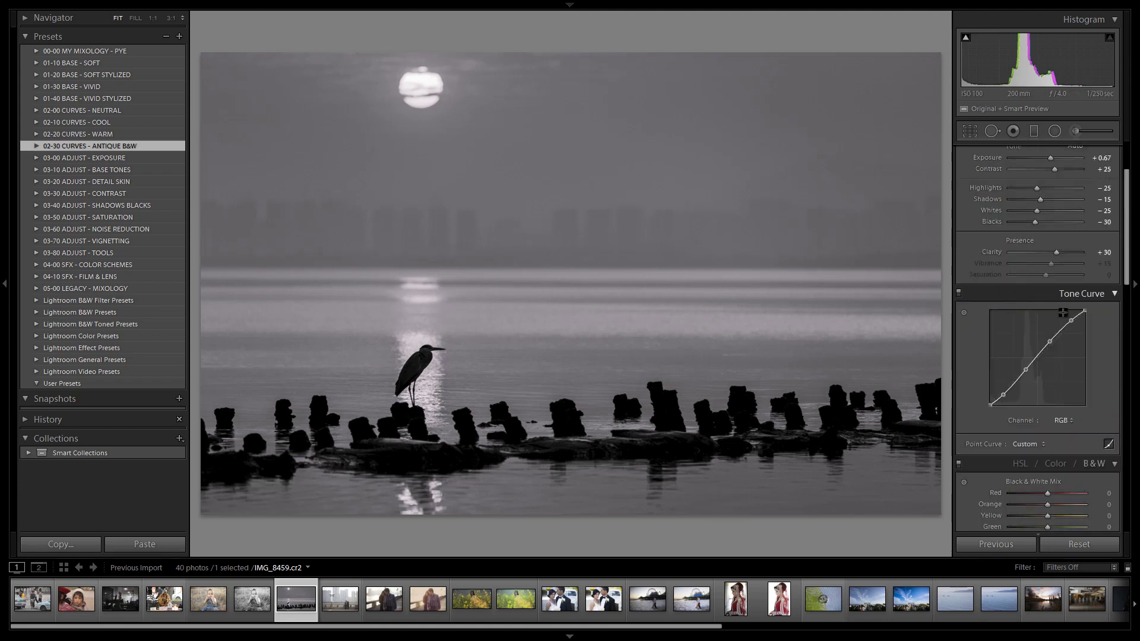
{"action": "left_click", "coordinate": [1064, 419]}
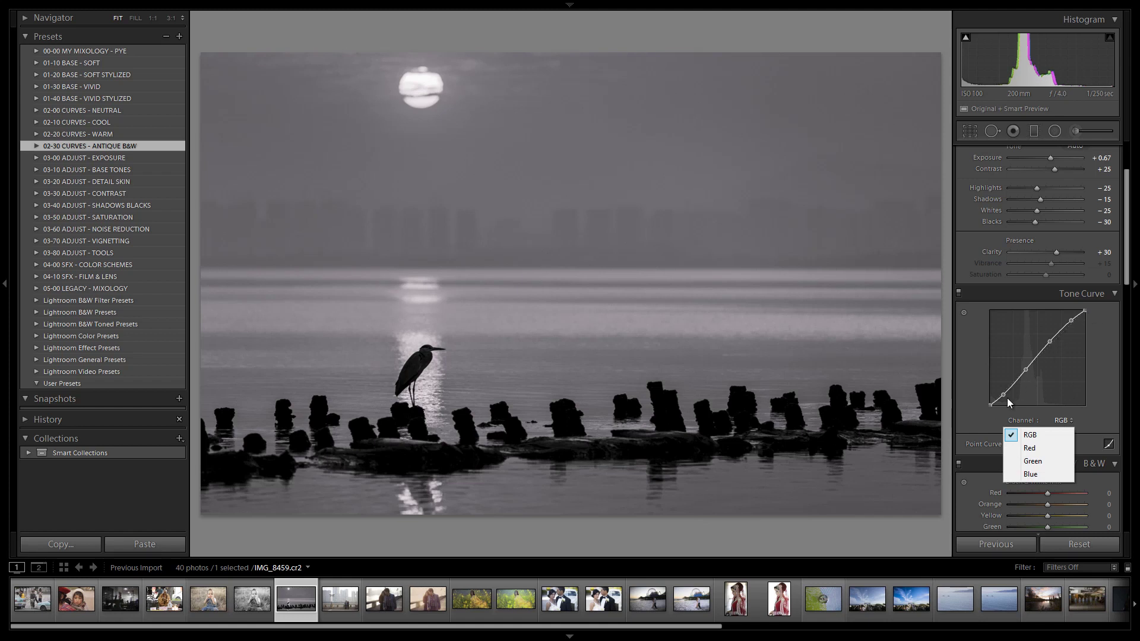
{"action": "left_click", "coordinate": [1032, 448]}
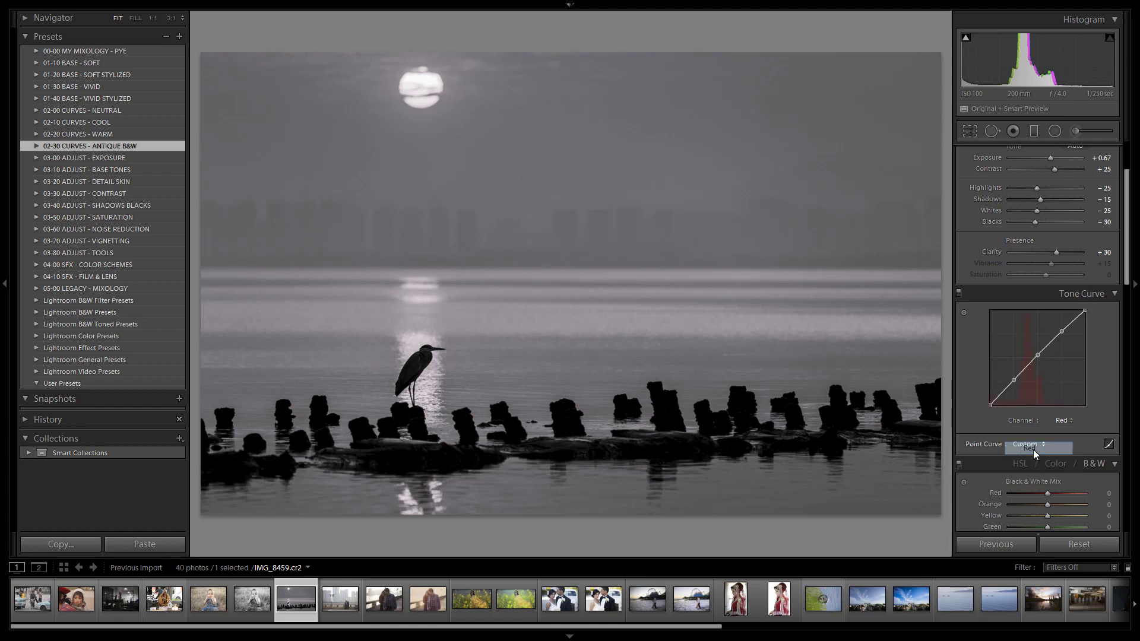
{"action": "left_click", "coordinate": [1057, 418]}
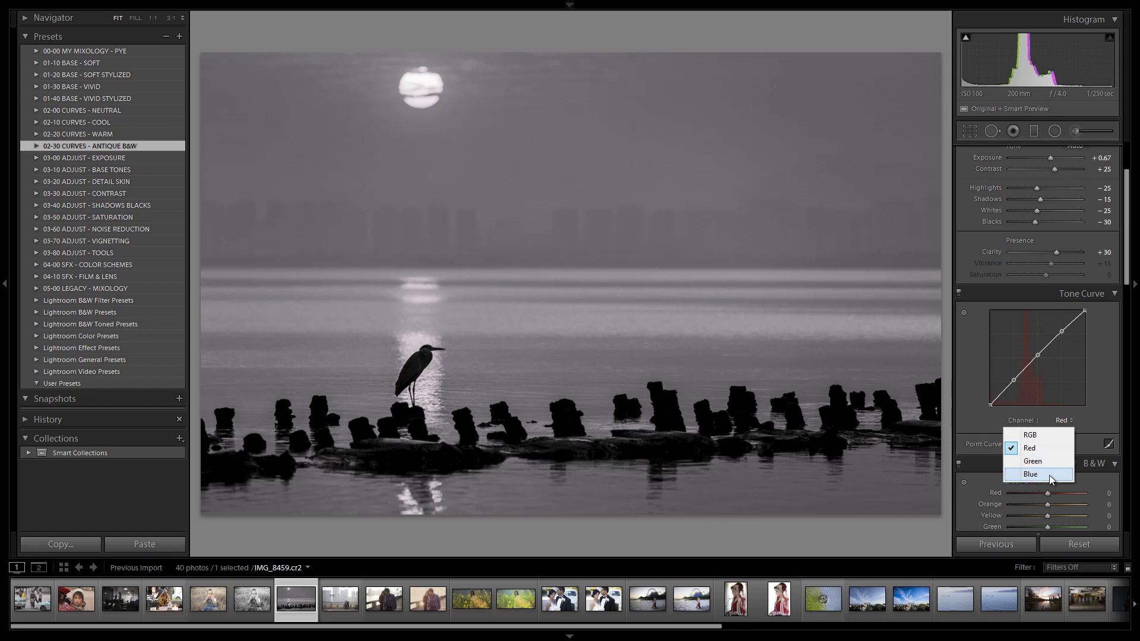
{"action": "left_click", "coordinate": [1049, 475]}
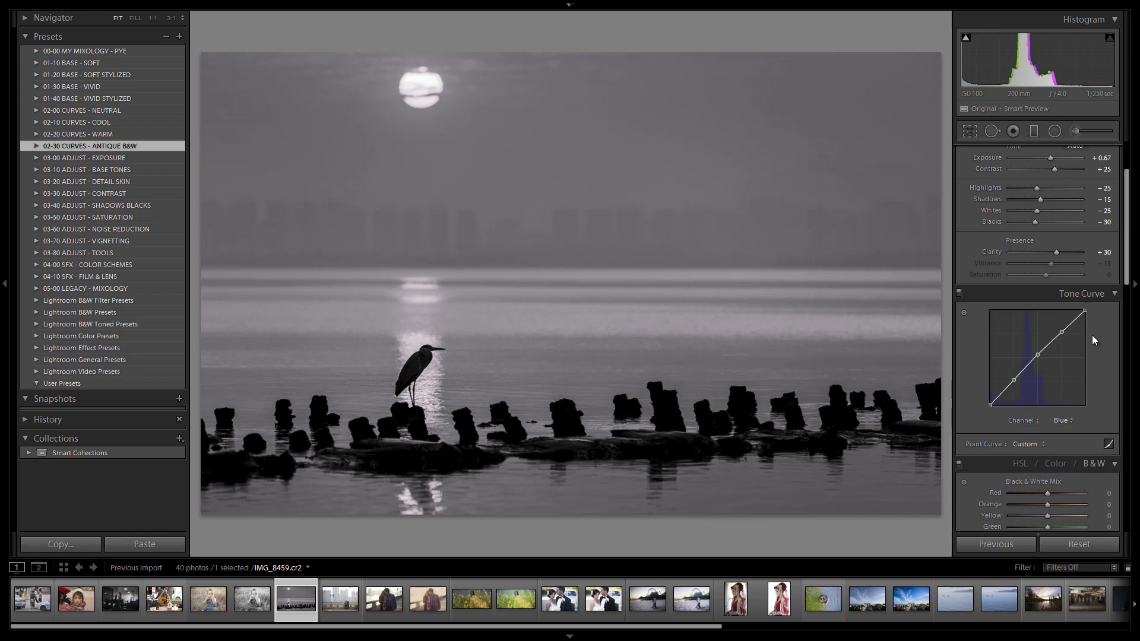
{"action": "left_click", "coordinate": [1034, 427]}
{"action": "left_click", "coordinate": [1046, 447]}
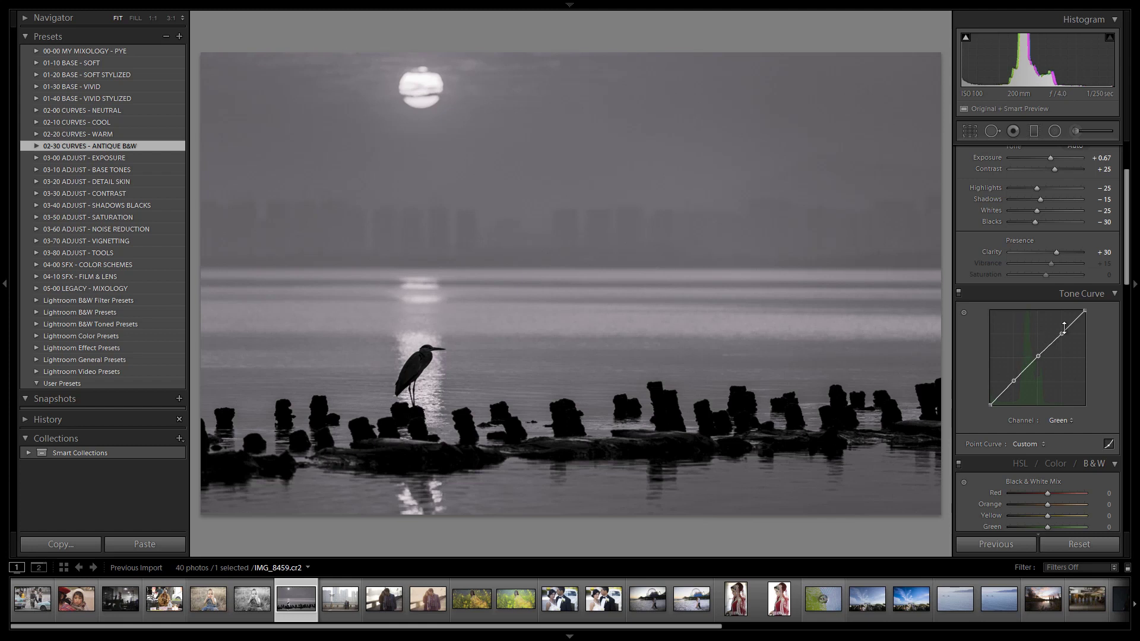
{"action": "left_click", "coordinate": [1048, 425]}
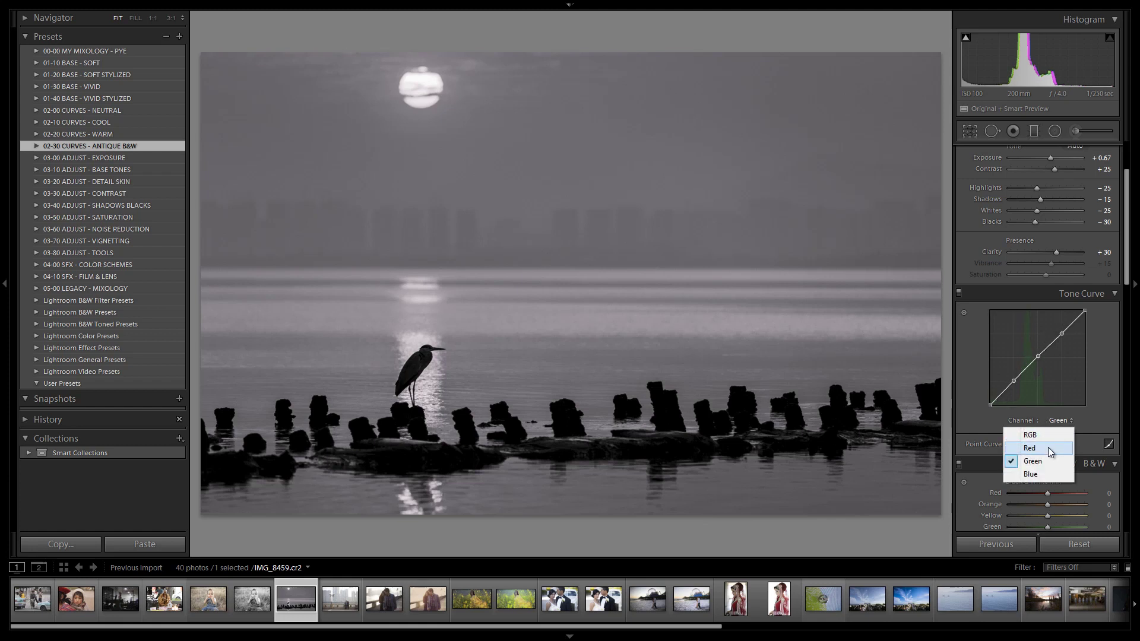
{"action": "left_click", "coordinate": [1048, 447]}
{"action": "left_click", "coordinate": [1064, 421]}
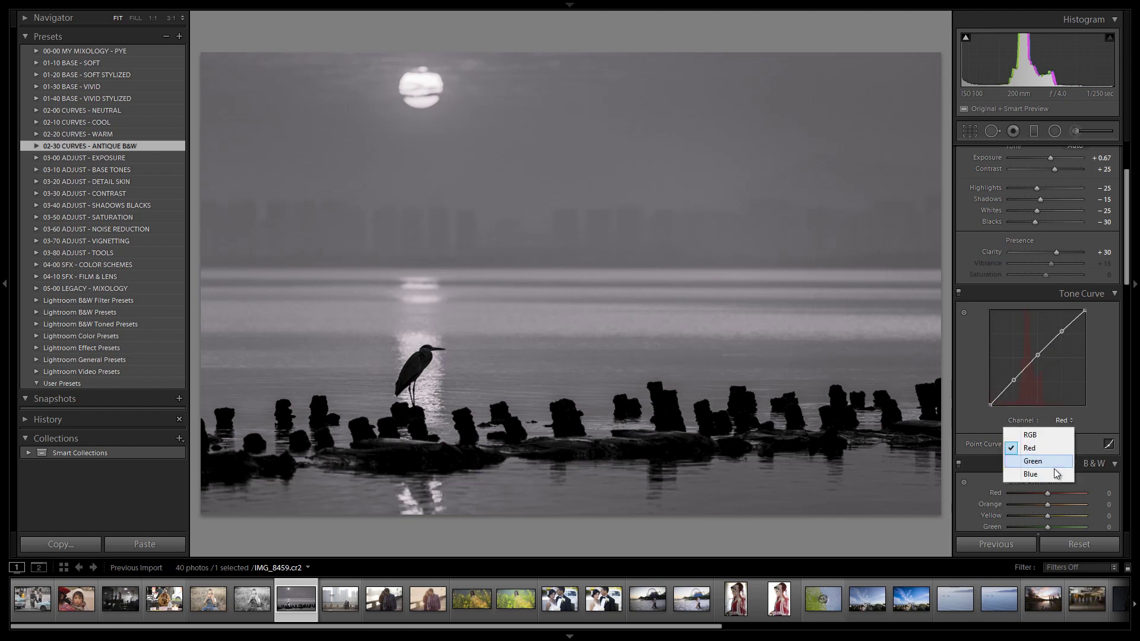
{"action": "left_click", "coordinate": [1052, 473]}
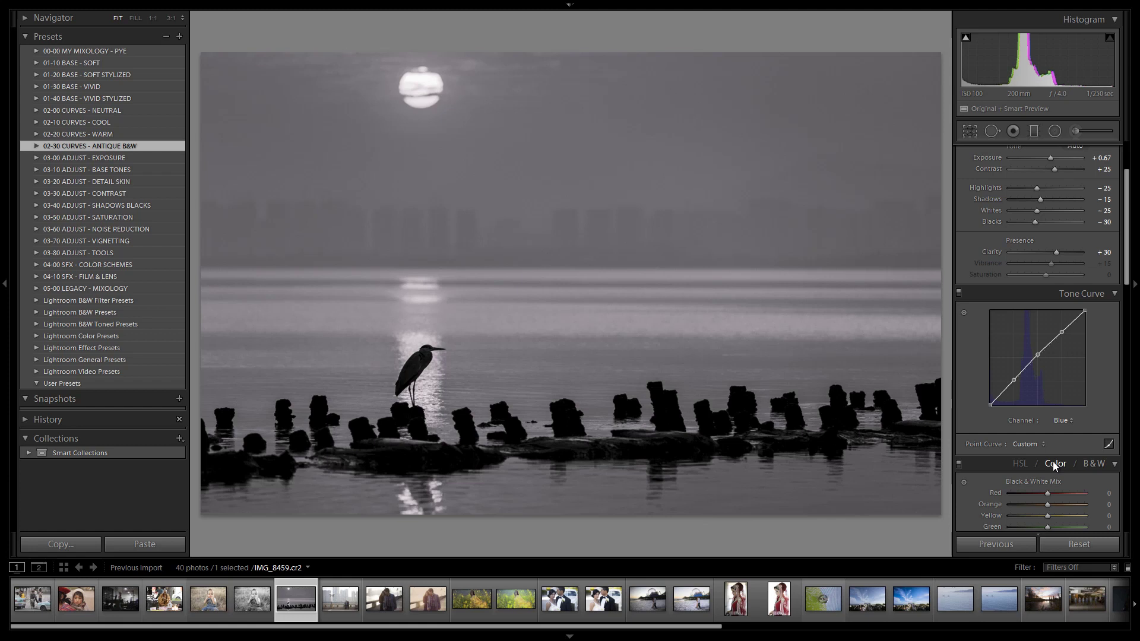
{"action": "left_click", "coordinate": [1059, 421]}
{"action": "left_click", "coordinate": [1058, 434]}
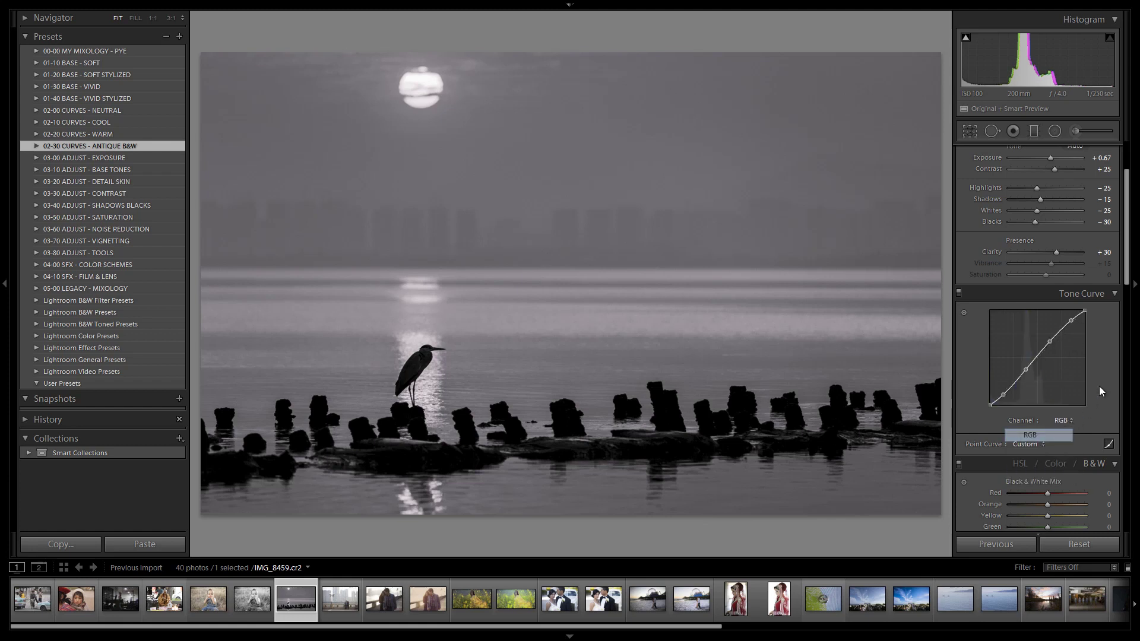
Expand 04-00 SFX - COLOR SCHEMES and preview Yellow/Yellow, Orange/Orange and Violet/Violet toning
{"action": "scroll", "coordinate": [1102, 369], "scroll_direction": "down", "scroll_amount": 5}
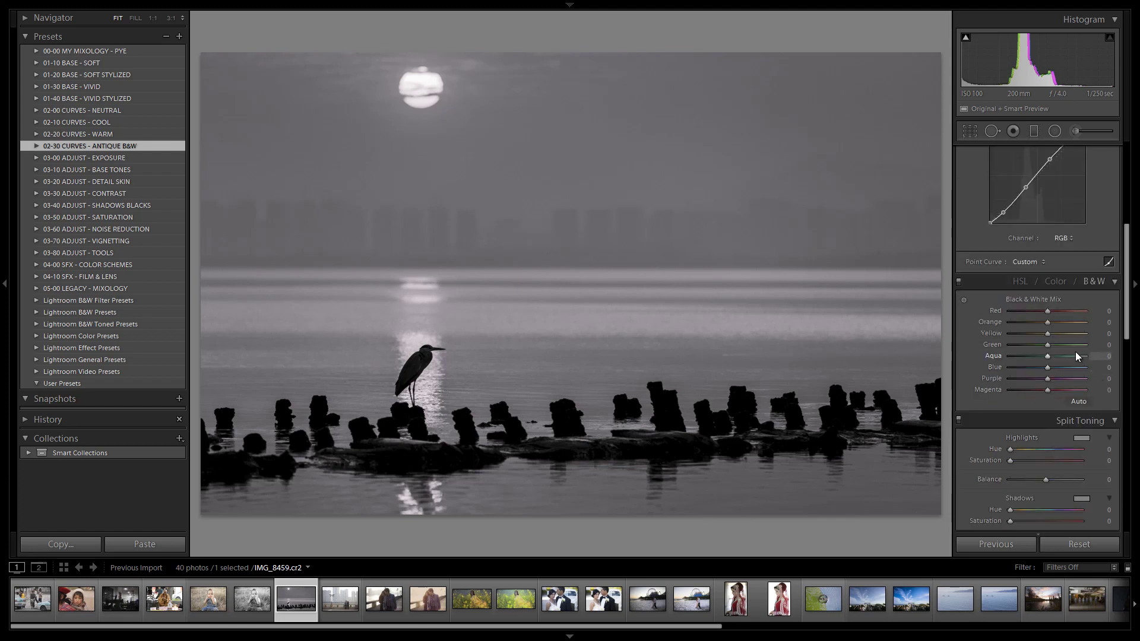
{"action": "left_click", "coordinate": [34, 265]}
{"action": "scroll", "coordinate": [119, 253], "scroll_direction": "down", "scroll_amount": 3}
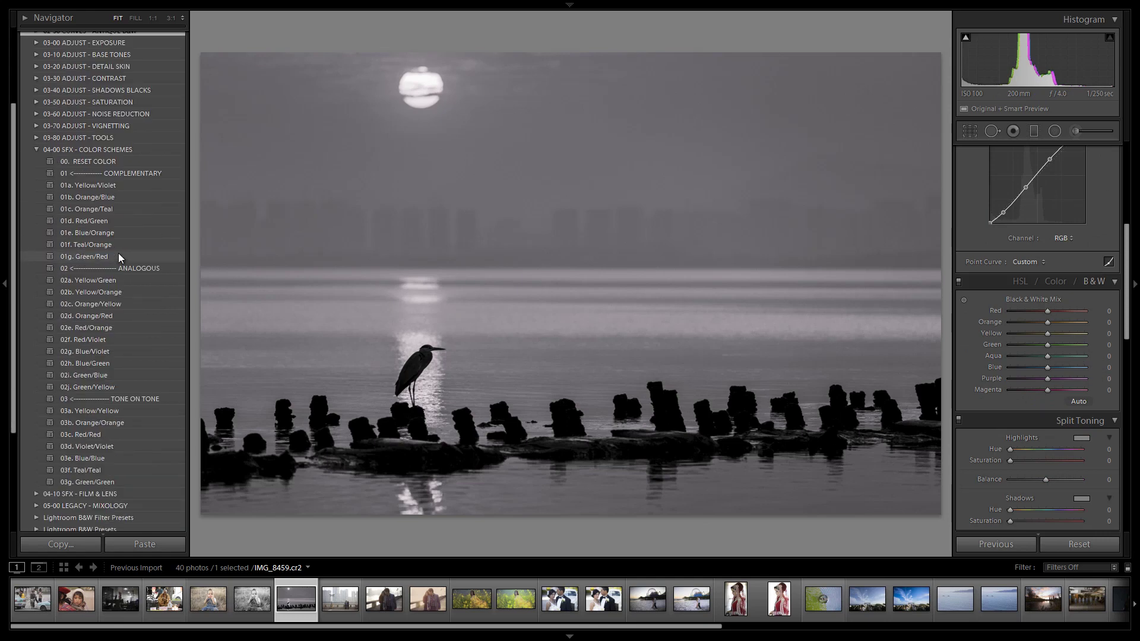
{"action": "left_click", "coordinate": [97, 407]}
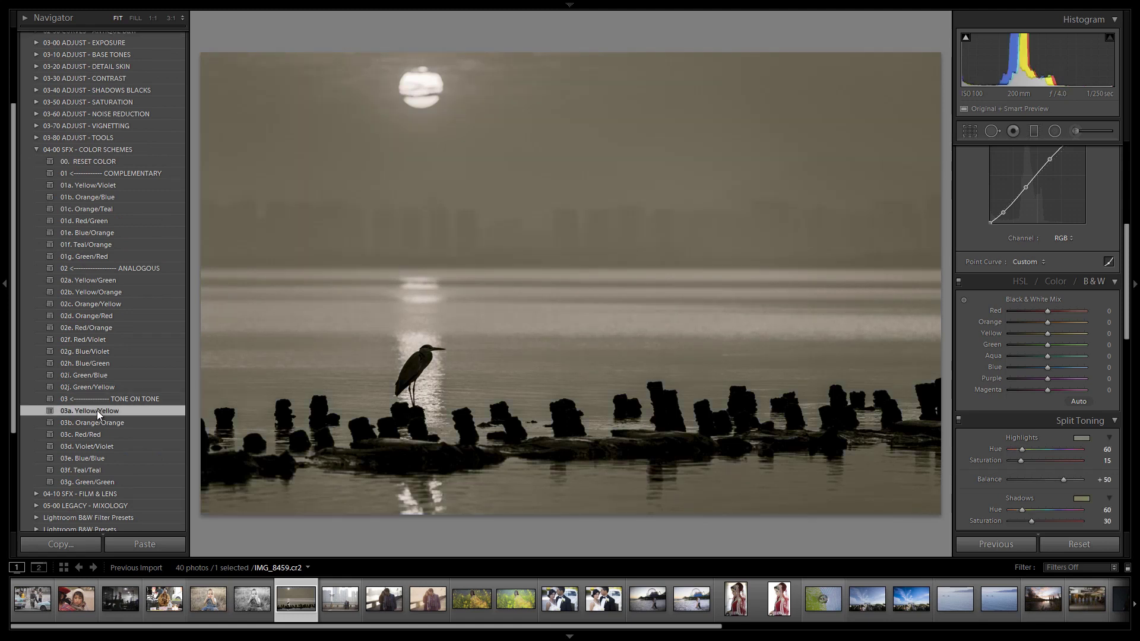
{"action": "left_click", "coordinate": [98, 420]}
{"action": "left_click", "coordinate": [98, 437]}
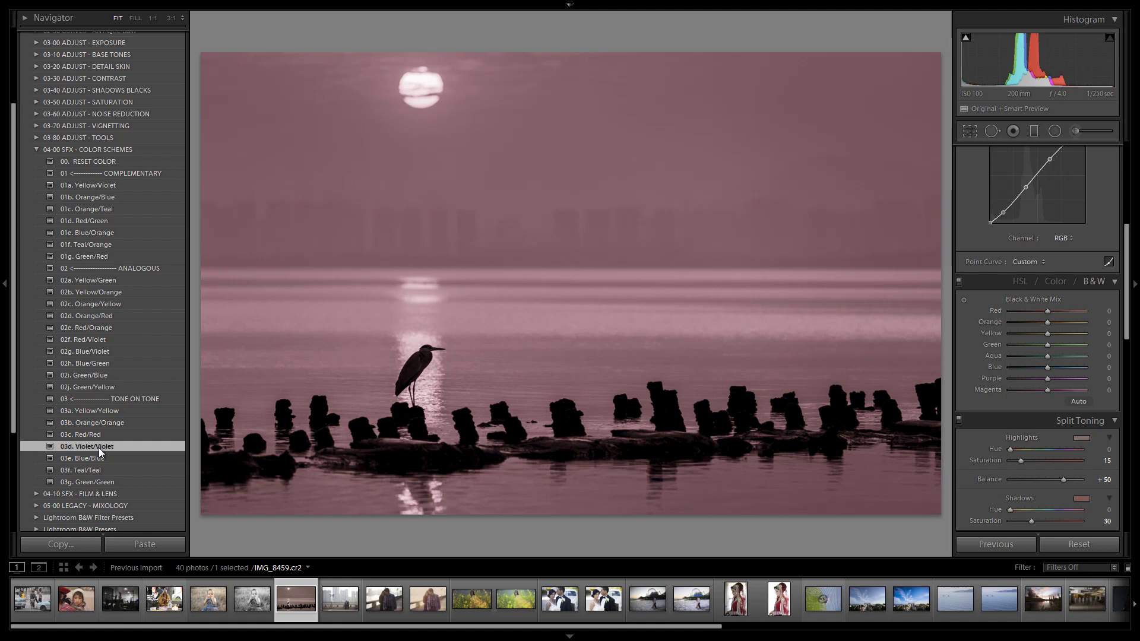
{"action": "left_click", "coordinate": [99, 449]}
Settle on 03e. Blue/Blue toning (hue 240, highlights 15, shadows 30), then collapse the folder
{"action": "left_click", "coordinate": [101, 459]}
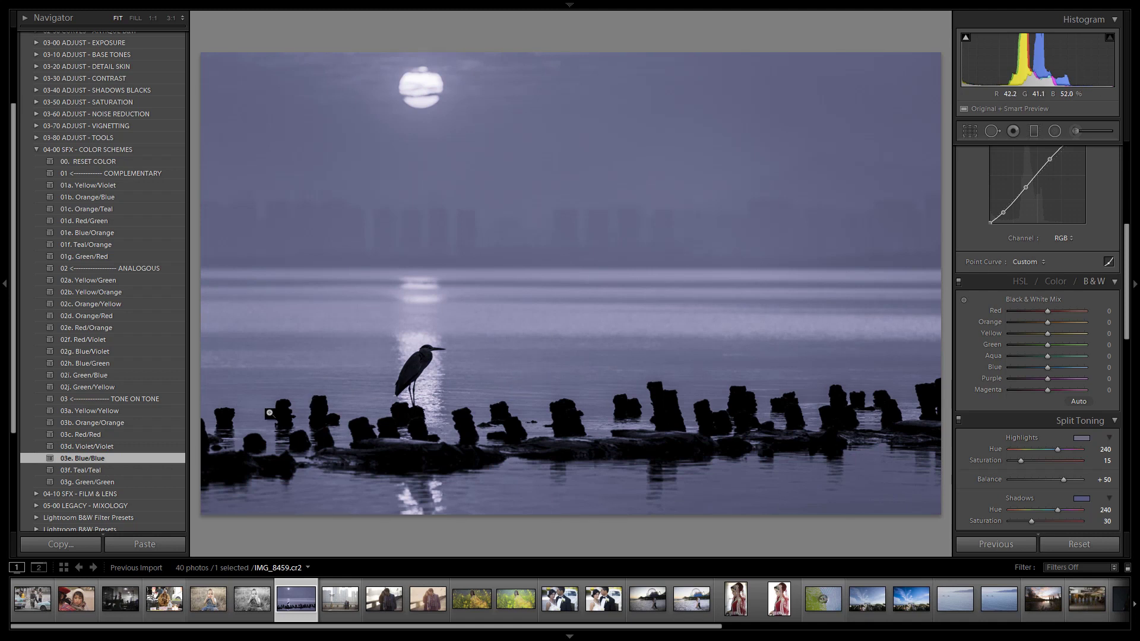
{"action": "left_click", "coordinate": [105, 466]}
{"action": "left_click", "coordinate": [37, 149]}
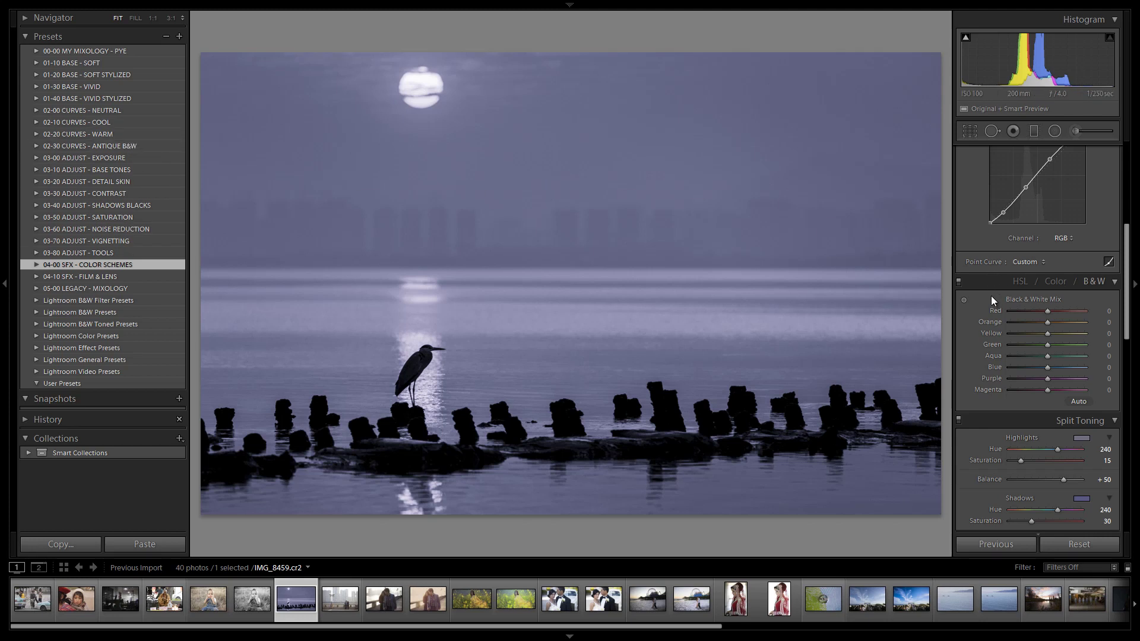
Inspect the heron and rocks at 1:1 zoom, then return to Fit view
{"action": "scroll", "coordinate": [1007, 289], "scroll_direction": "down", "scroll_amount": 5}
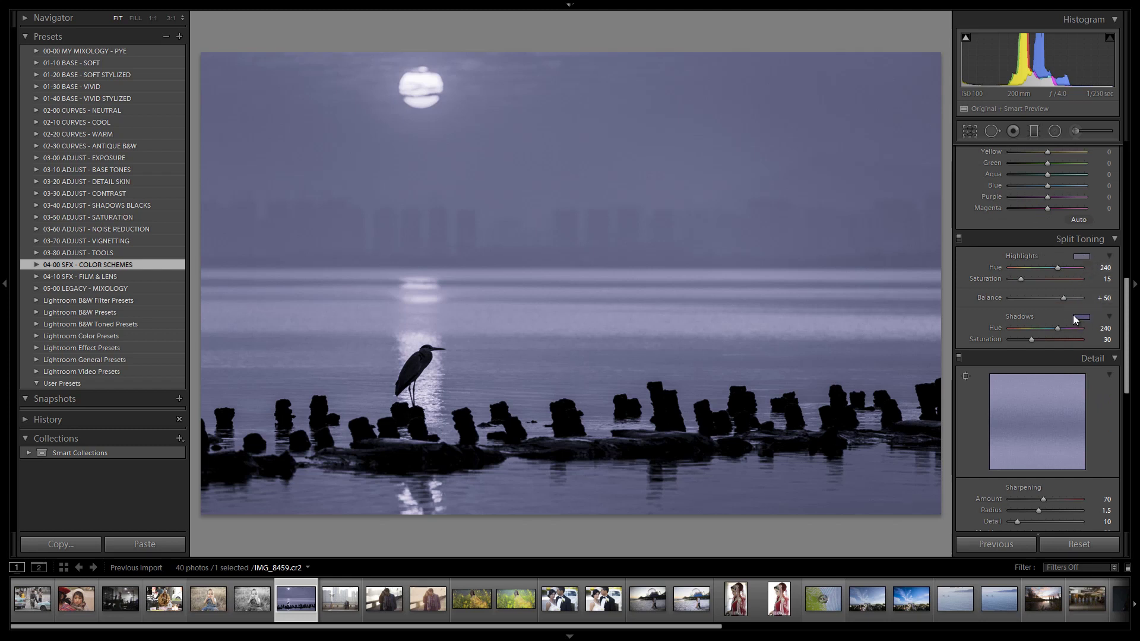
{"action": "scroll", "coordinate": [1076, 320], "scroll_direction": "down", "scroll_amount": 3}
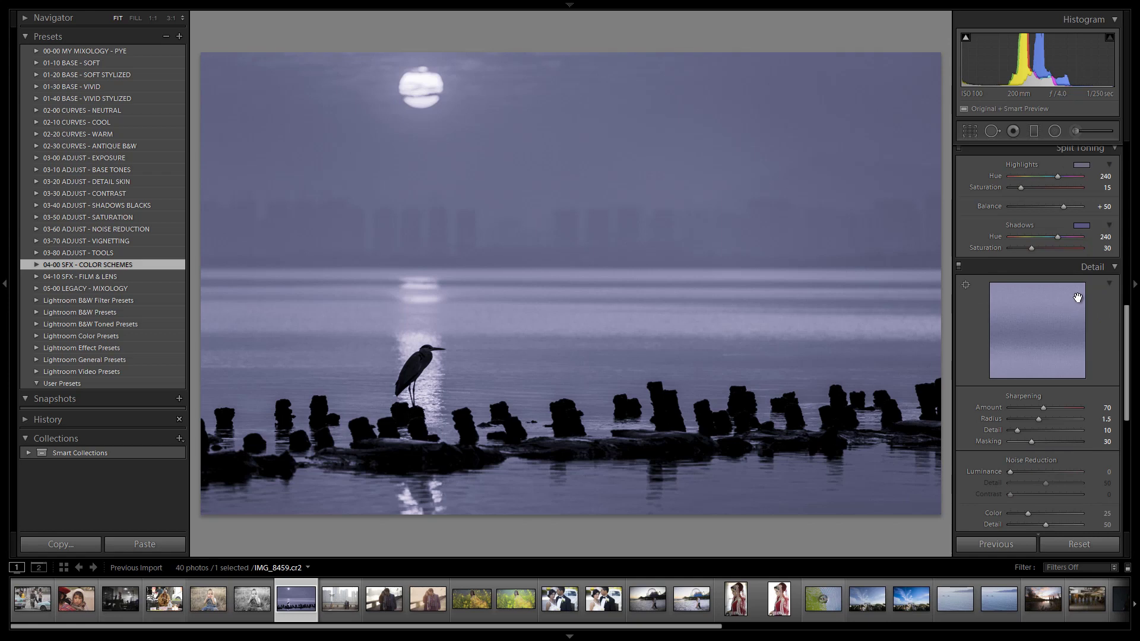
{"action": "scroll", "coordinate": [1078, 298], "scroll_direction": "down", "scroll_amount": 3}
{"action": "scroll", "coordinate": [1078, 297], "scroll_direction": "down", "scroll_amount": 3}
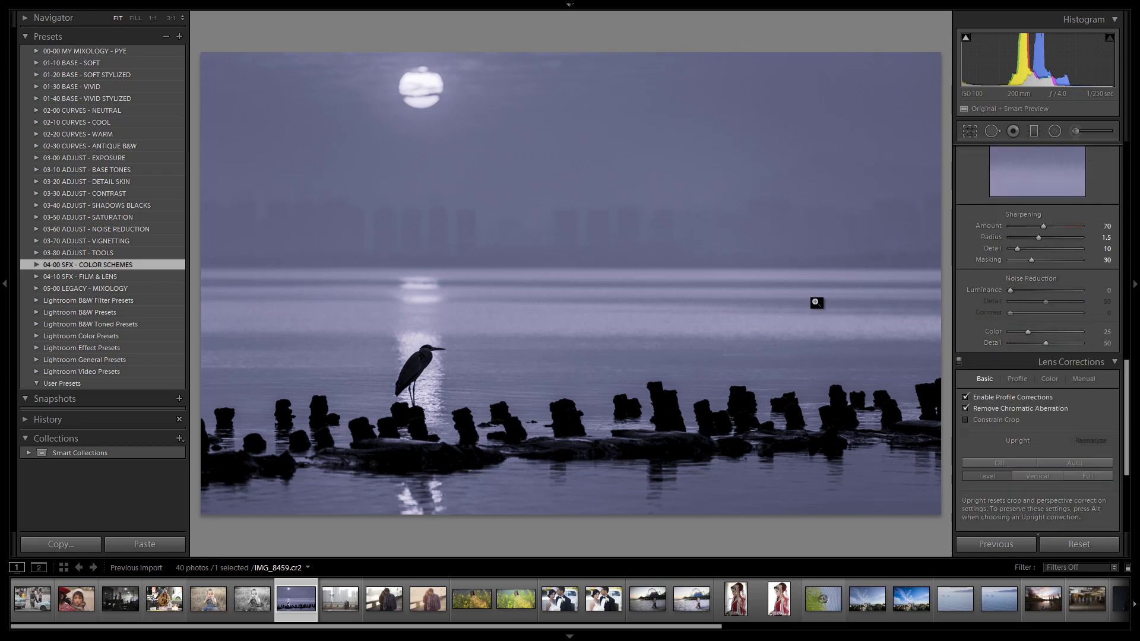
{"action": "left_click", "coordinate": [423, 383]}
{"action": "left_click_drag", "start_coordinate": [500, 347], "coordinate": [585, 267]}
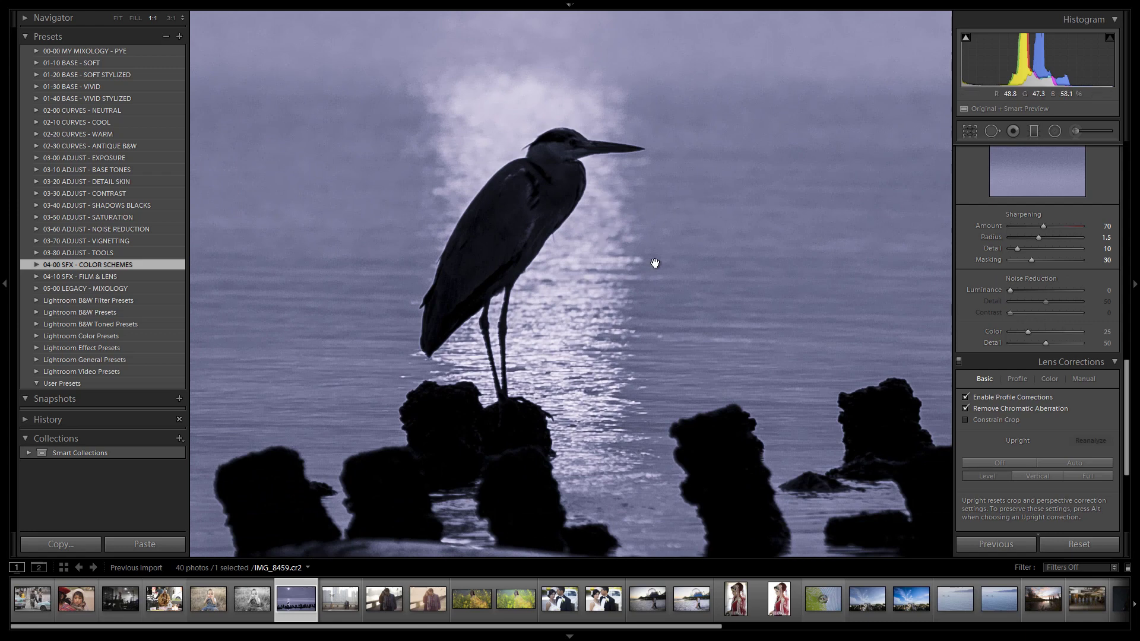
{"action": "left_click_drag", "start_coordinate": [653, 262], "coordinate": [616, 297]}
{"action": "left_click", "coordinate": [658, 303]}
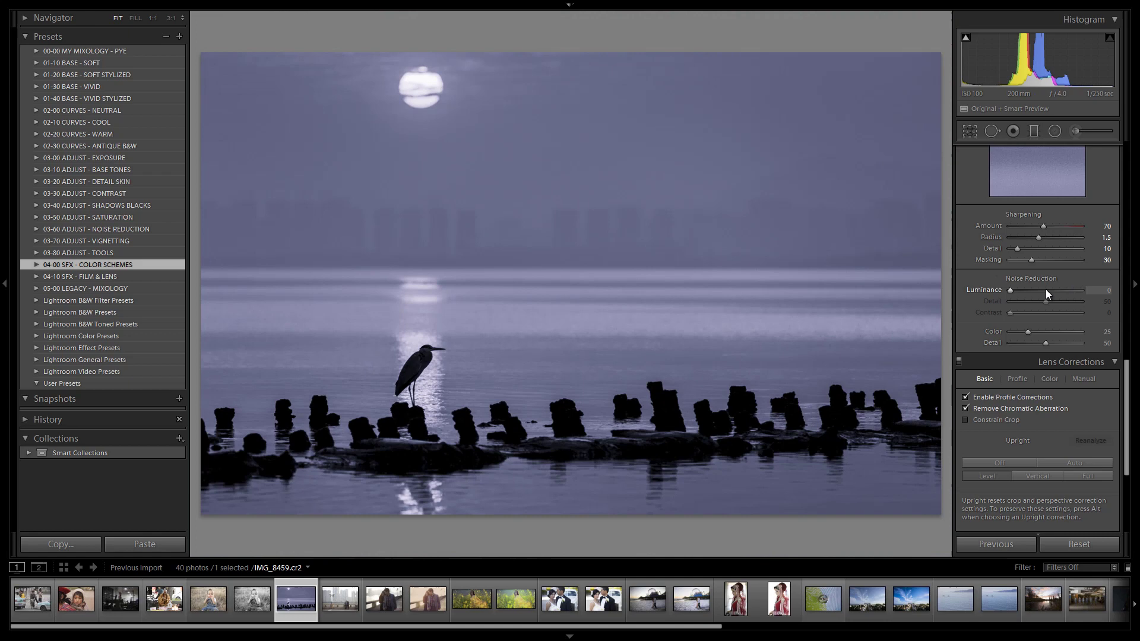
{"action": "left_click", "coordinate": [495, 389]}
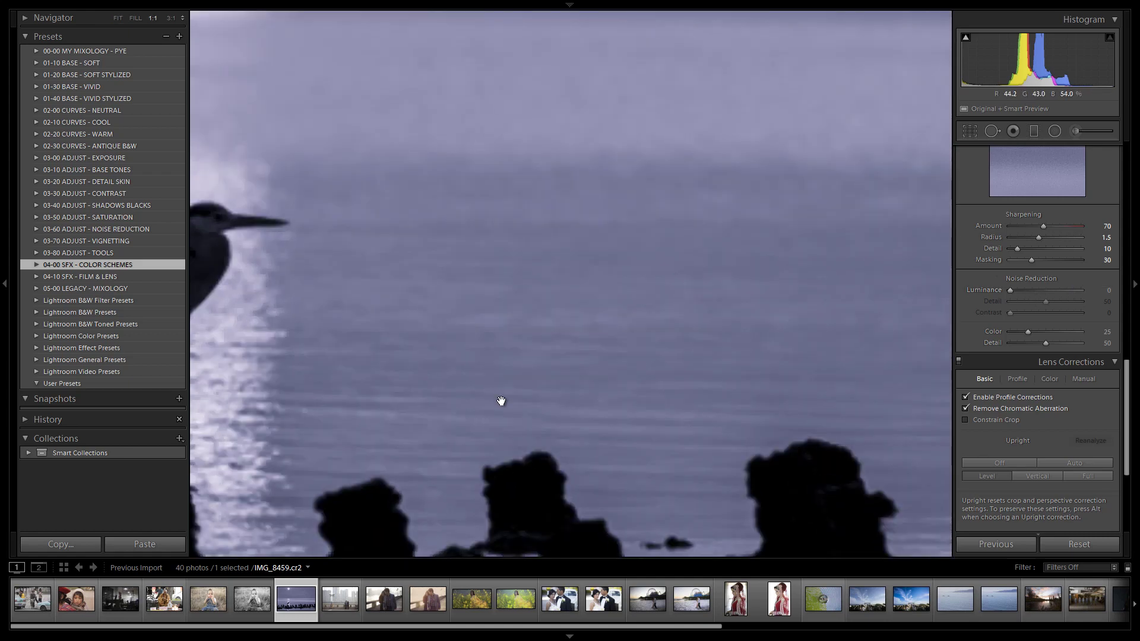
{"action": "left_click_drag", "start_coordinate": [476, 374], "coordinate": [592, 319]}
{"action": "left_click", "coordinate": [788, 339]}
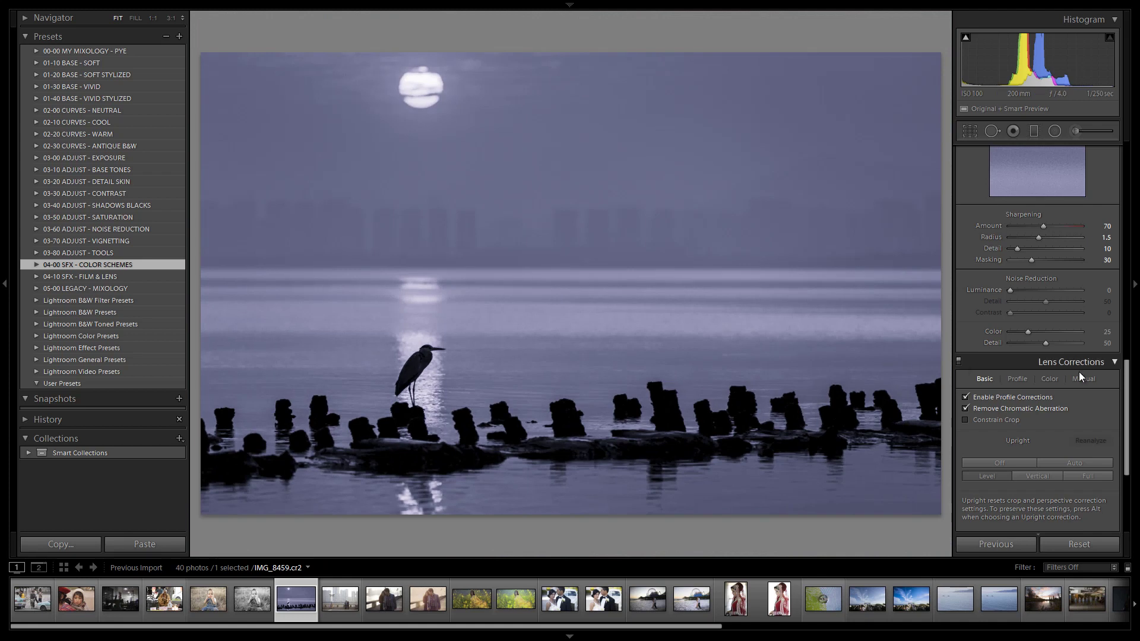
Expand the 00-00 MY MIXOLOGY - PYE preset folder
{"action": "scroll", "coordinate": [1080, 353], "scroll_direction": "down", "scroll_amount": 3}
{"action": "scroll", "coordinate": [1081, 353], "scroll_direction": "down", "scroll_amount": 2}
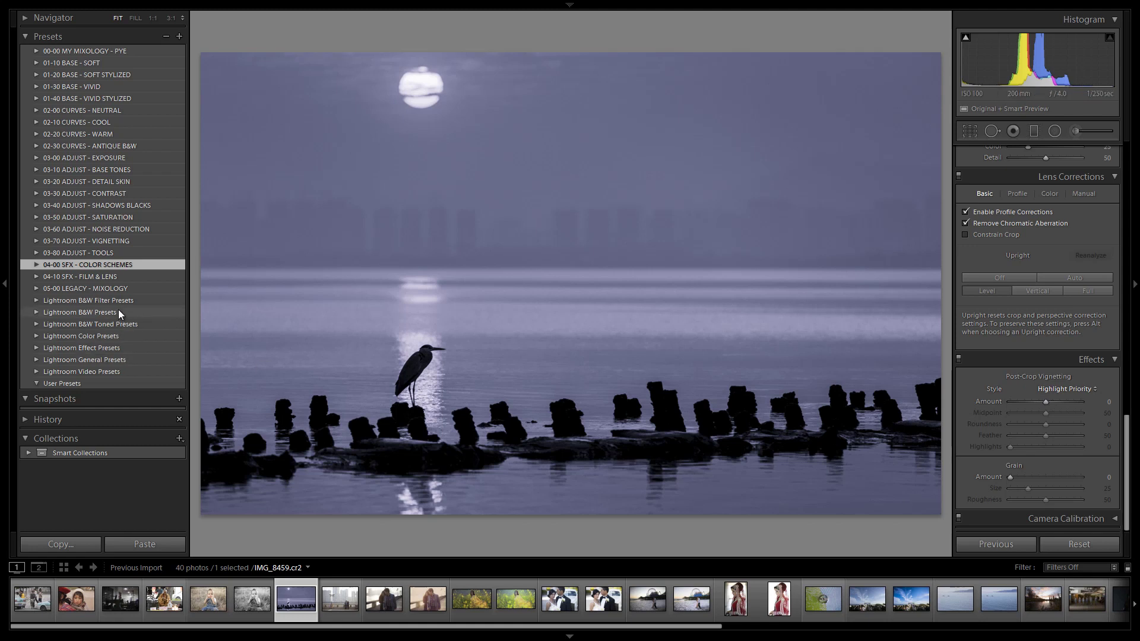
{"action": "left_click", "coordinate": [34, 50]}
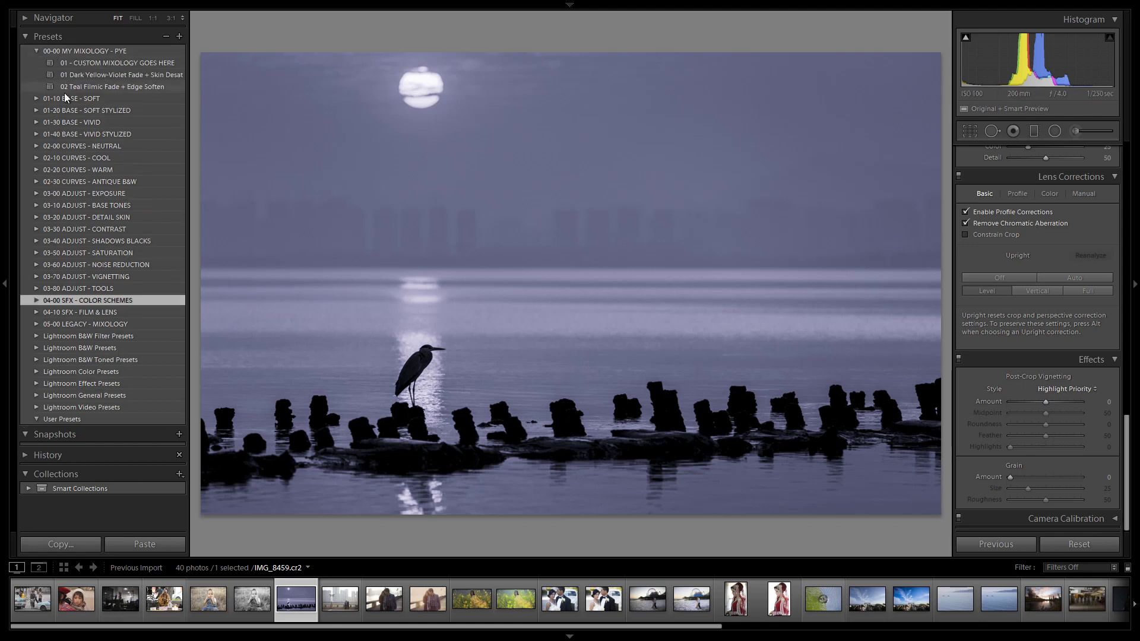
Start a new preset including all settings except White Balance, Calibration and lens corrections other than Lens Vignetting
{"action": "left_click", "coordinate": [179, 36]}
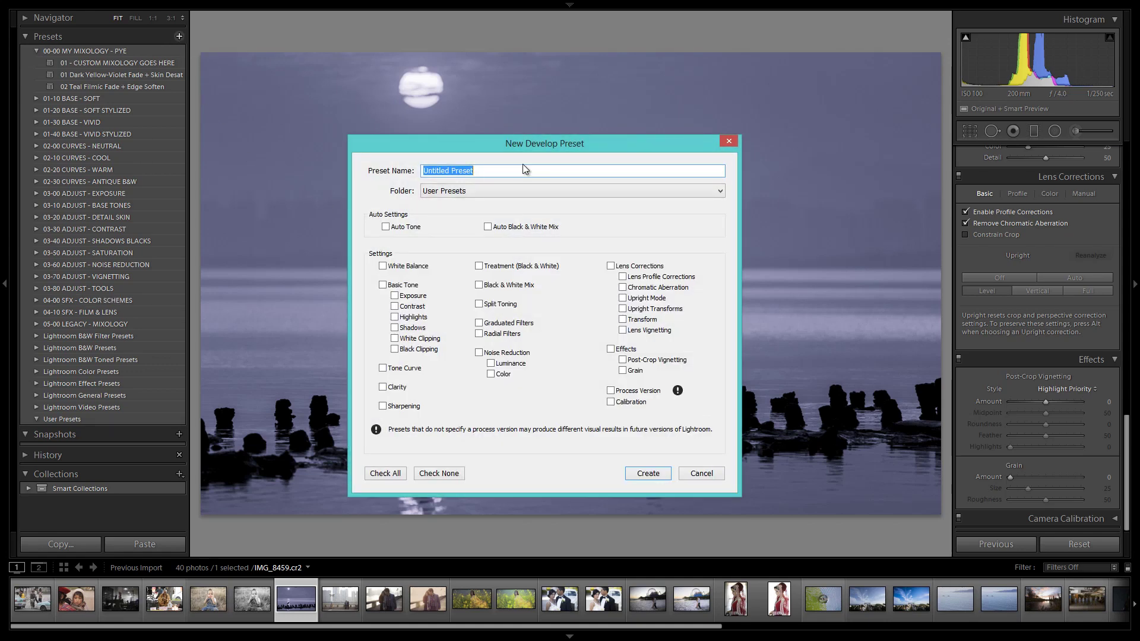
{"action": "left_click", "coordinate": [392, 473]}
{"action": "left_click", "coordinate": [405, 266]}
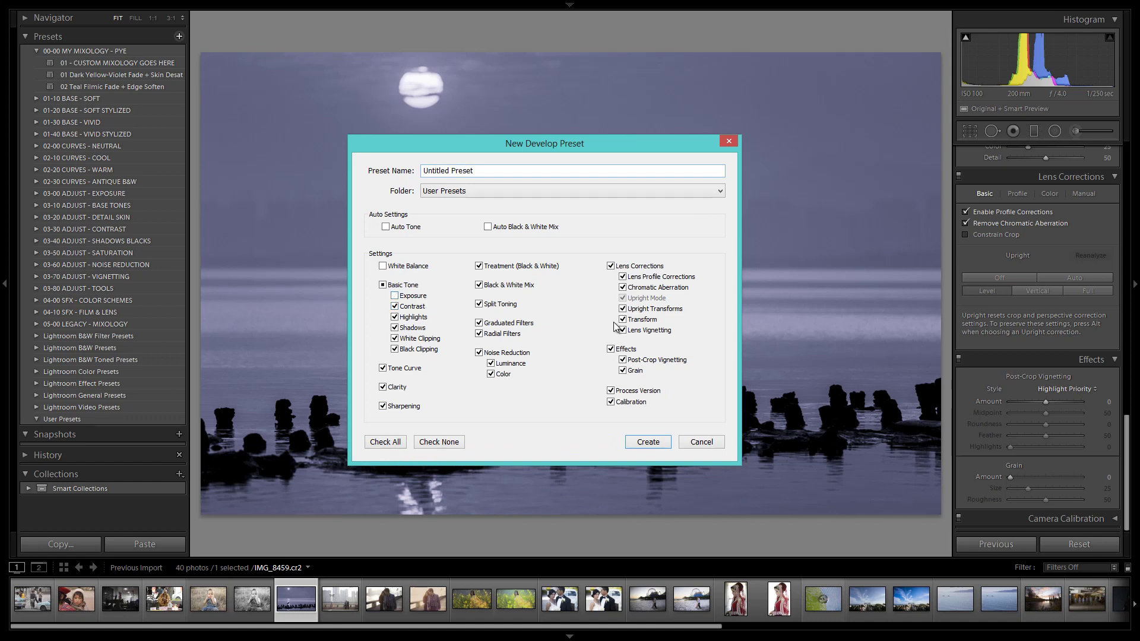
{"action": "left_click", "coordinate": [636, 267]}
{"action": "left_click", "coordinate": [642, 334]}
{"action": "left_click", "coordinate": [611, 403]}
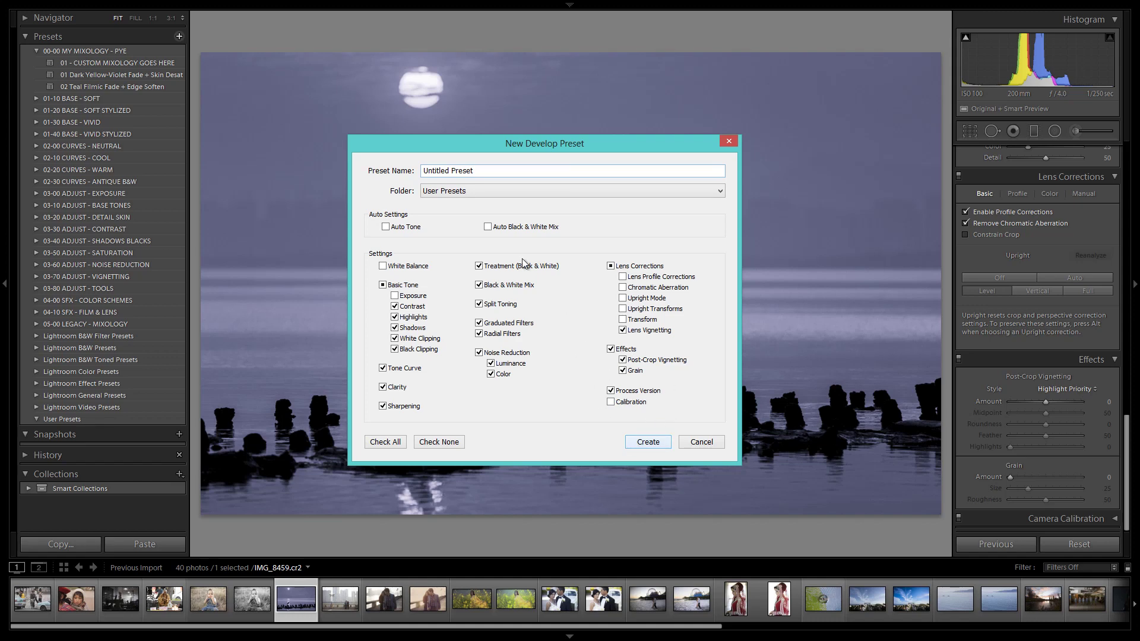
Save it as '03 Moonlight Crushed Black and White' in the 00-00 MY MIXOLOGY - PYE folder
{"action": "left_click", "coordinate": [464, 190]}
{"action": "left_click", "coordinate": [466, 224]}
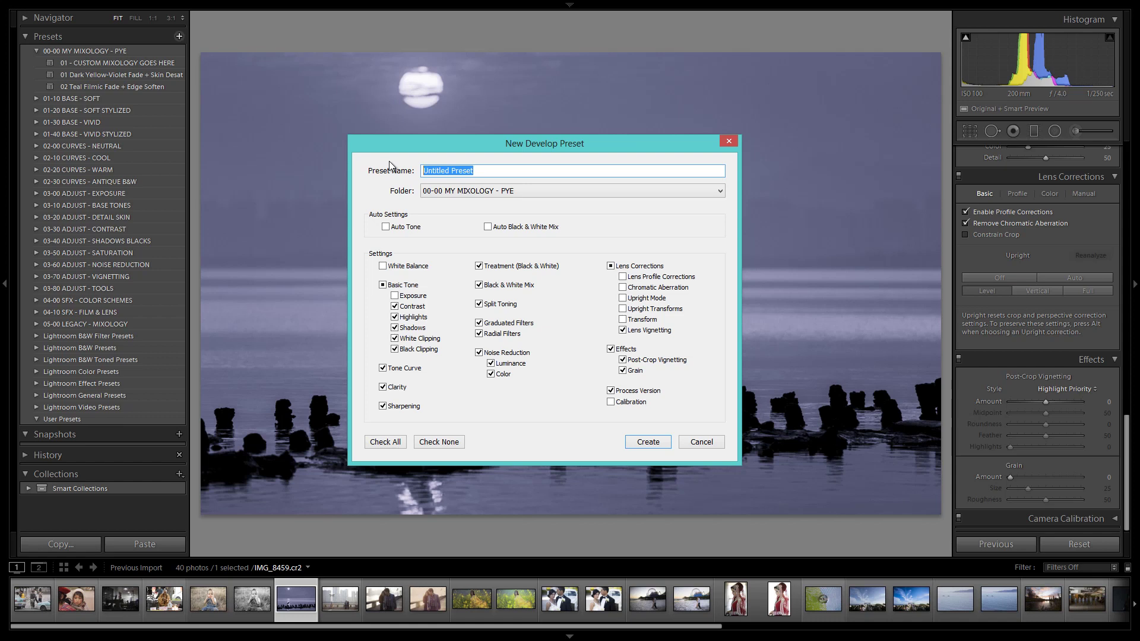
{"action": "type", "text": "03 Moonlight Crushed Black and White"}
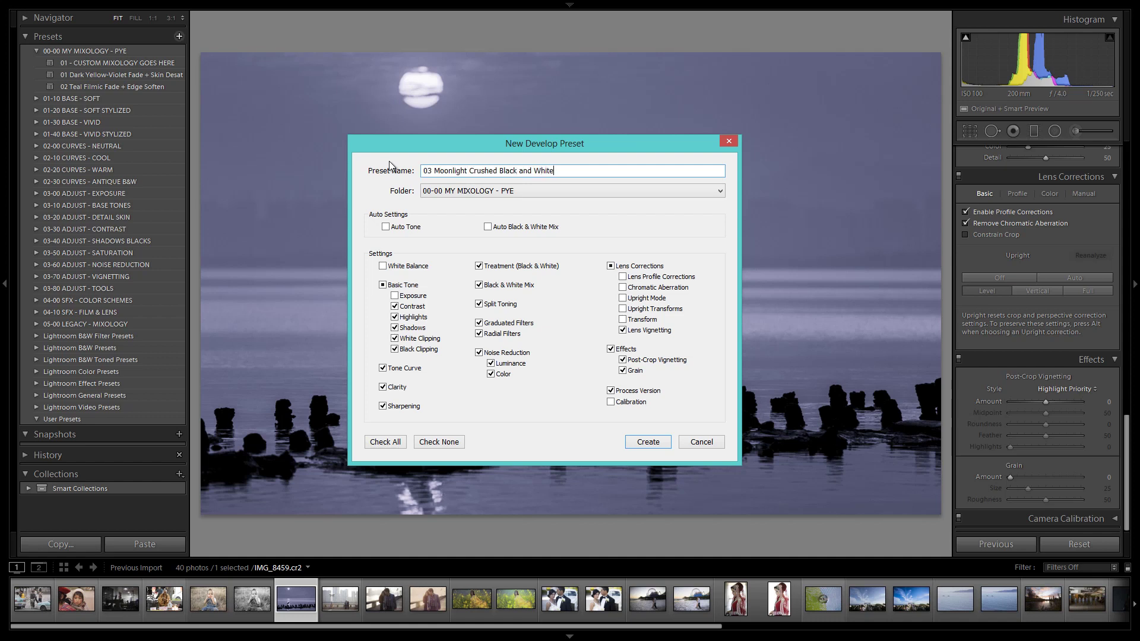
{"action": "left_click", "coordinate": [648, 442]}
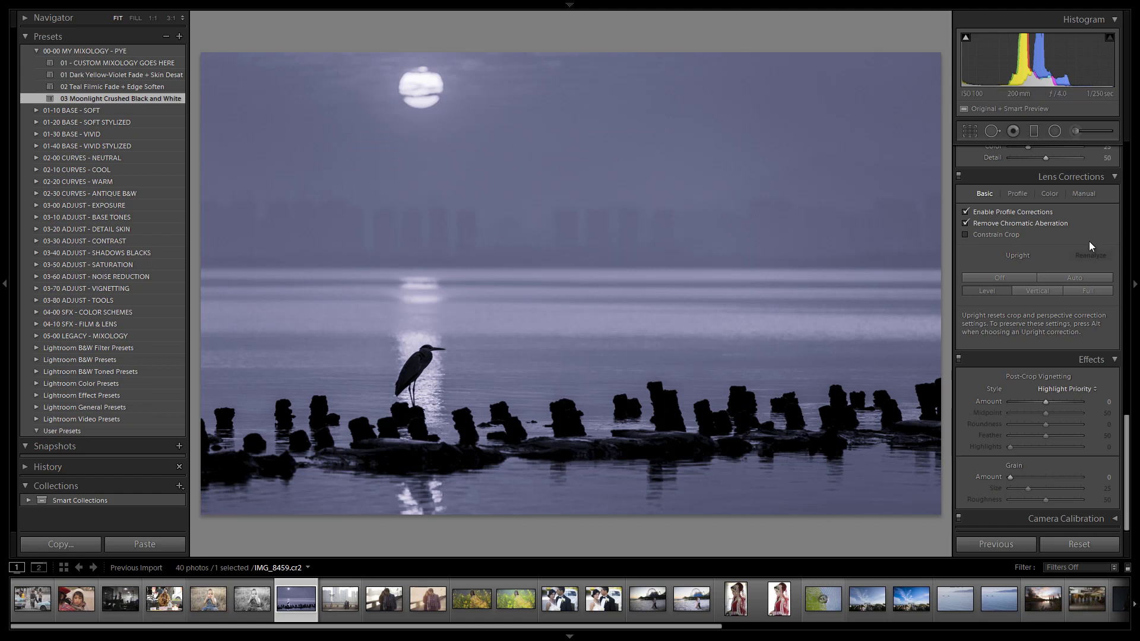
{"action": "scroll", "coordinate": [1059, 247], "scroll_direction": "up", "scroll_amount": 10}
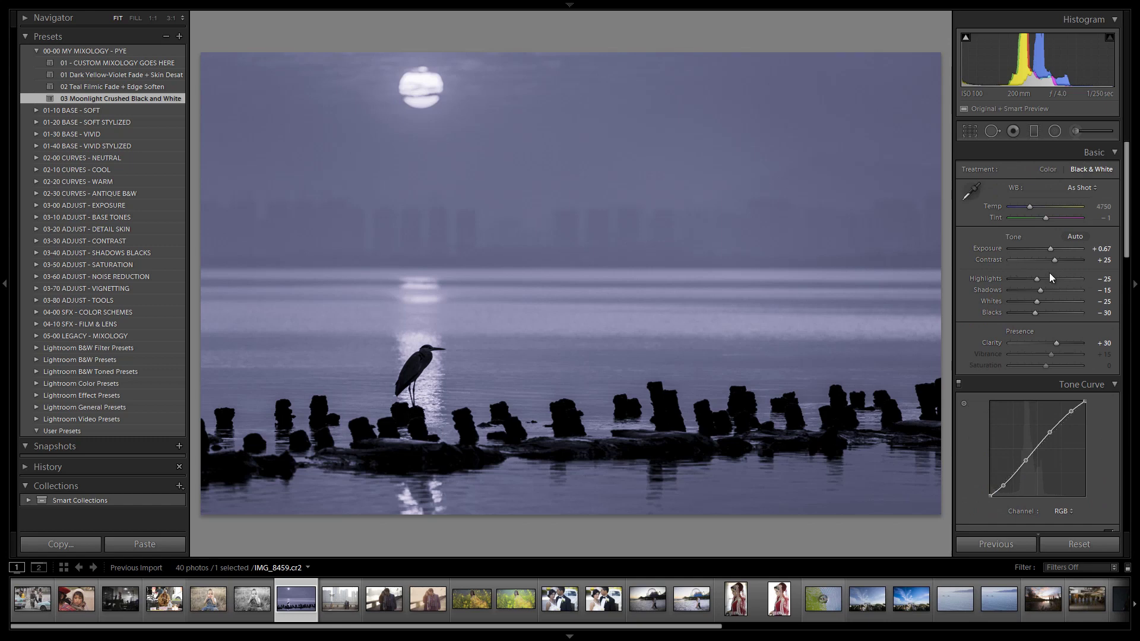
{"action": "key", "text": "backslash"}
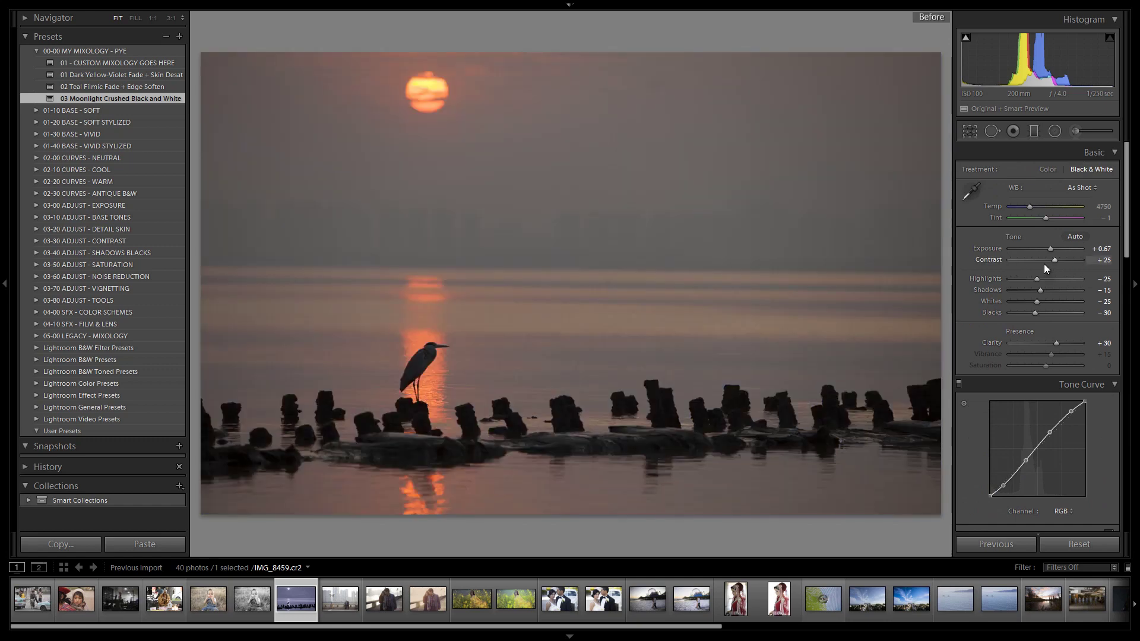
{"action": "key", "text": "backslash"}
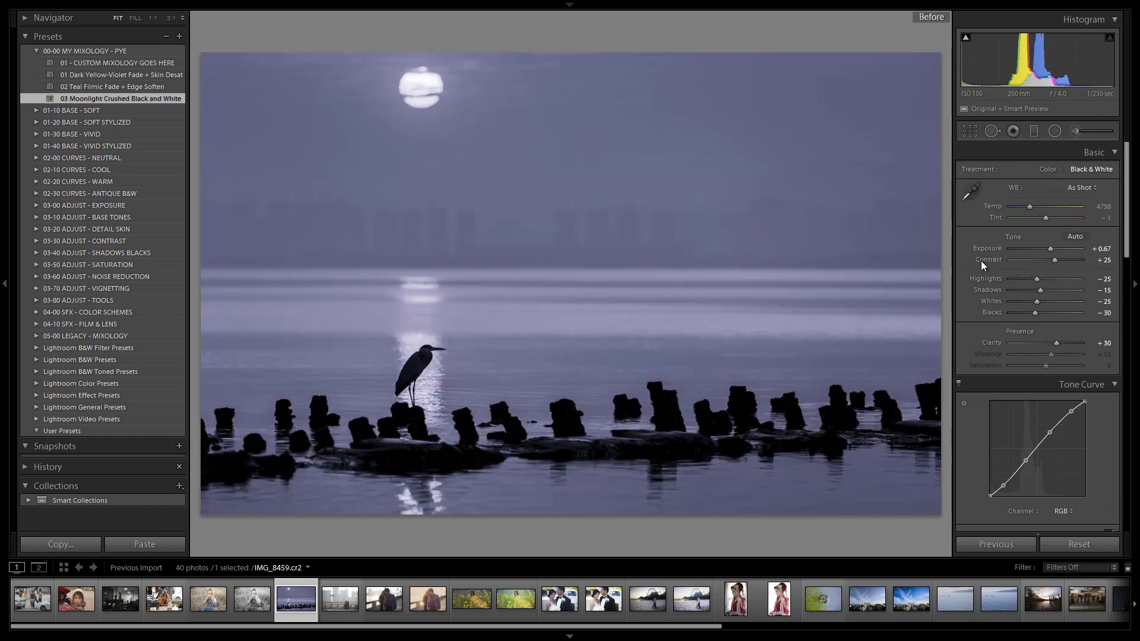
{"action": "key", "text": "backslash"}
{"action": "key", "text": "backslash"}
{"action": "key", "text": "backslash"}
{"action": "key", "text": "backslash"}
{"action": "key", "text": "backslash"}
{"action": "key", "text": "backslash"}
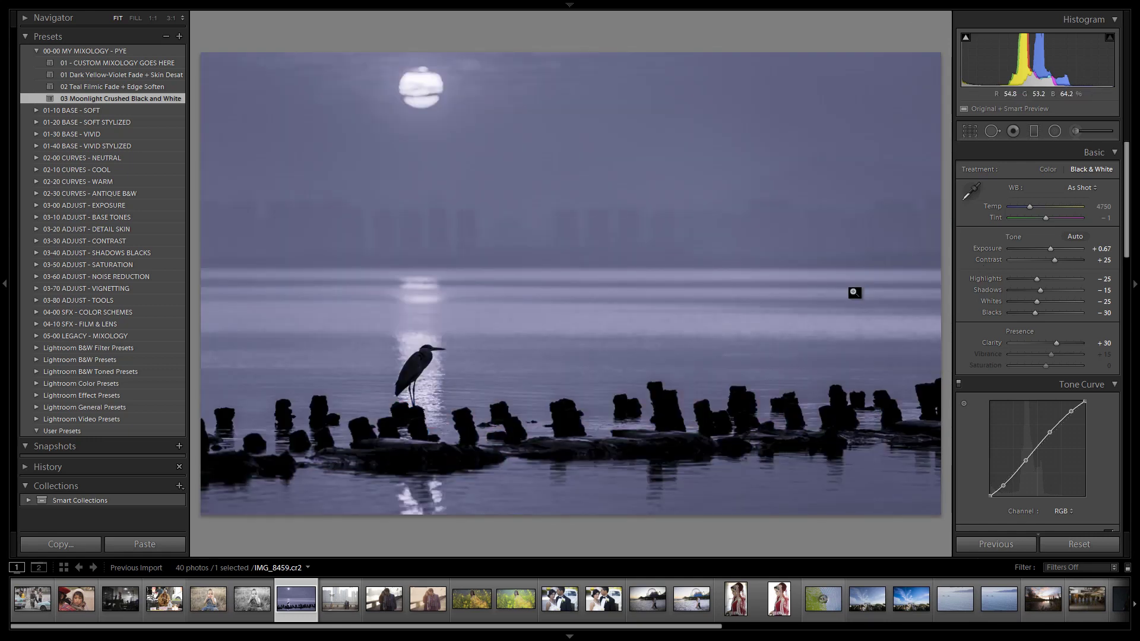